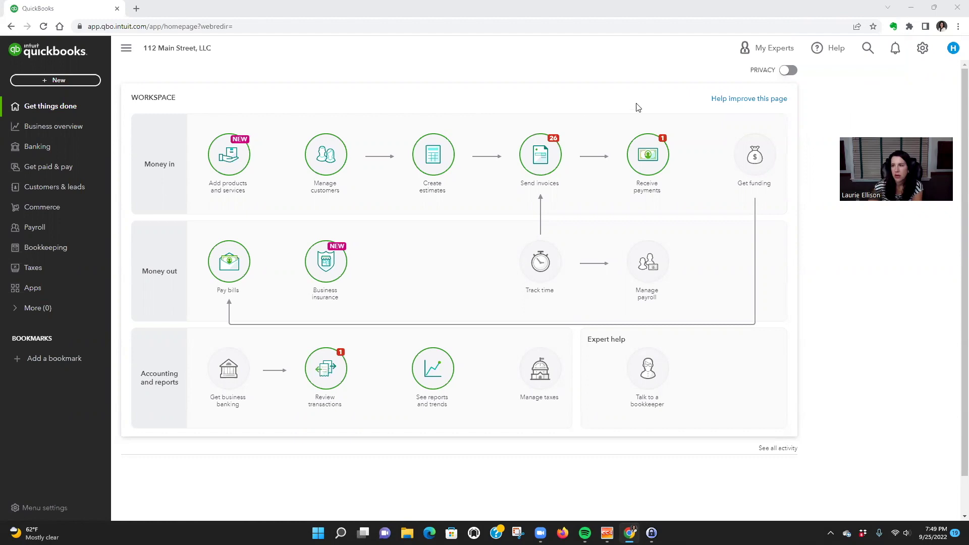
Step: Open the All lists page from the company settings gear menu
click(922, 50)
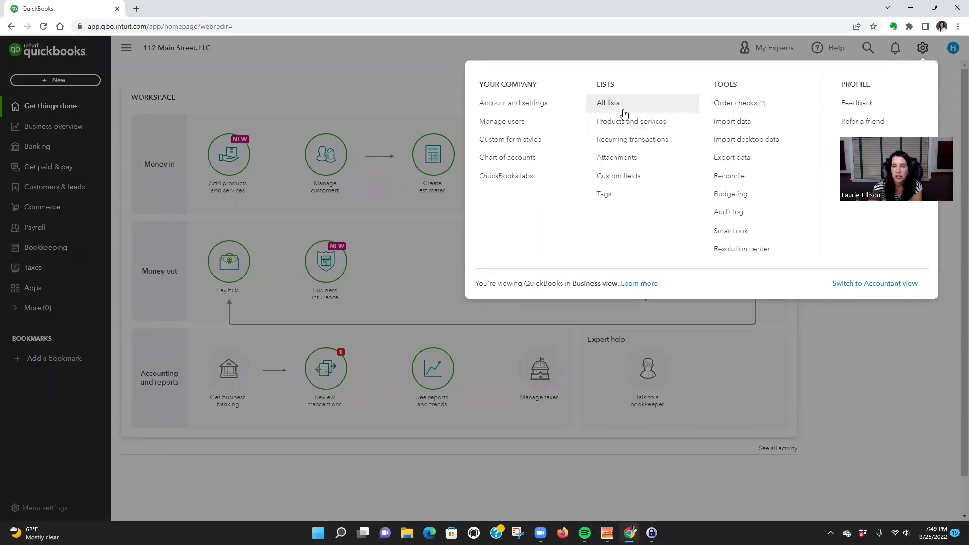
click(610, 103)
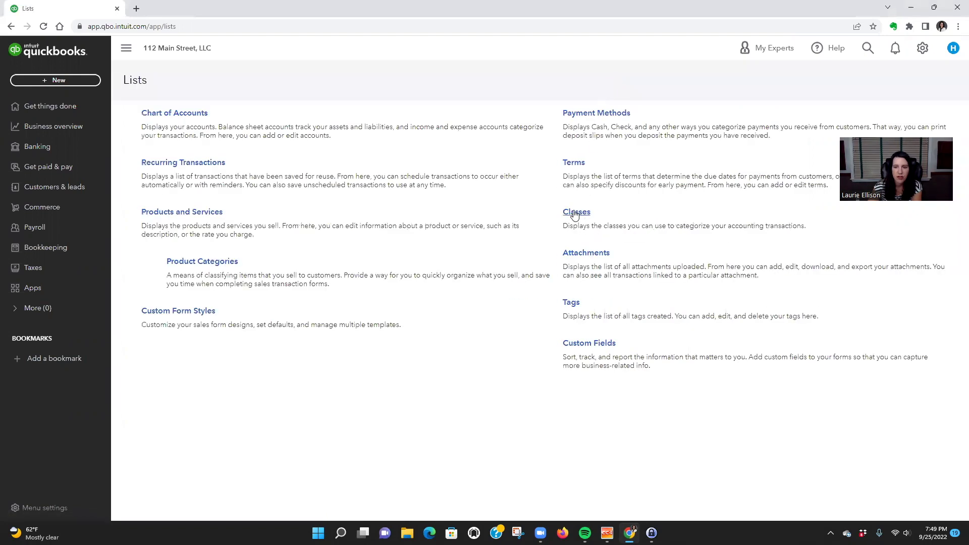
click(567, 212)
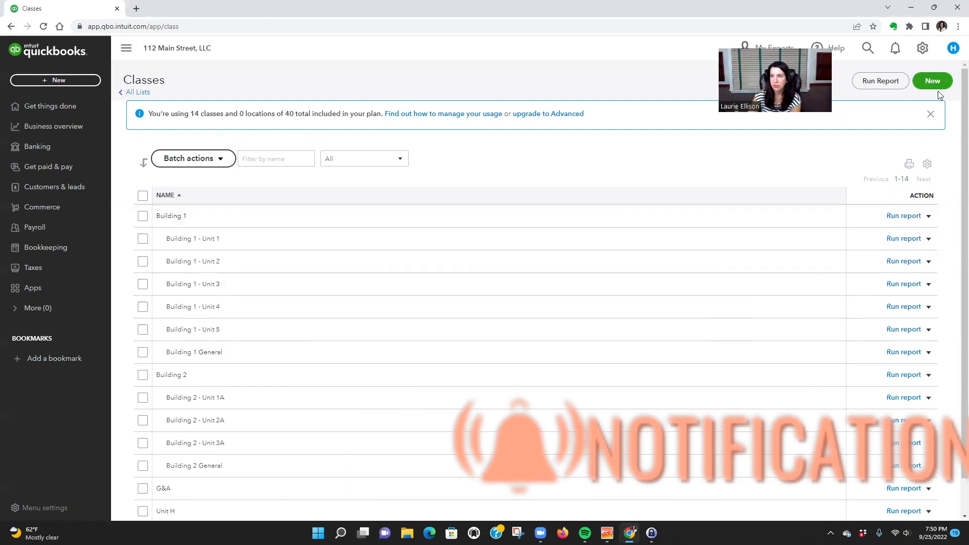
Step: Create and save class 'Building 1 - Unit 6' as a sub-class of Building 1
click(933, 80)
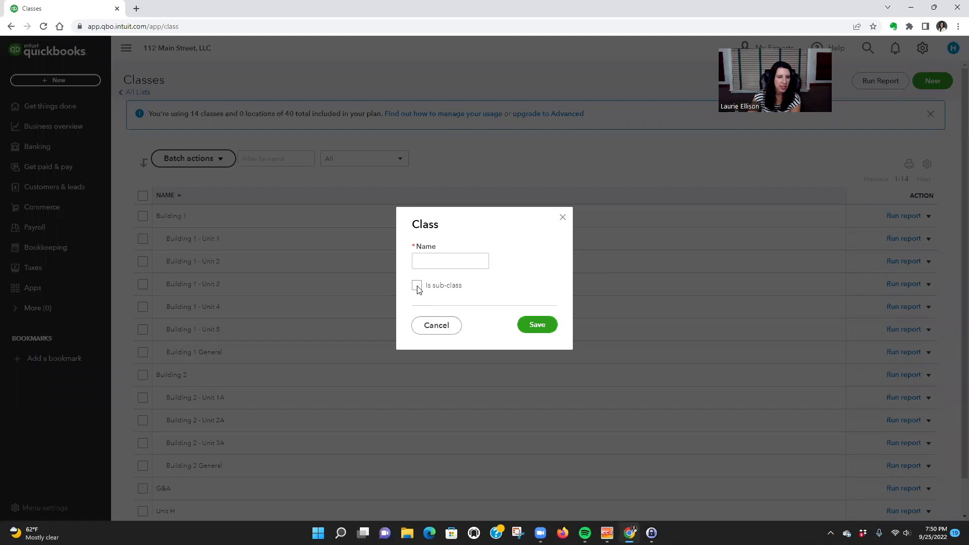
click(416, 285)
click(495, 304)
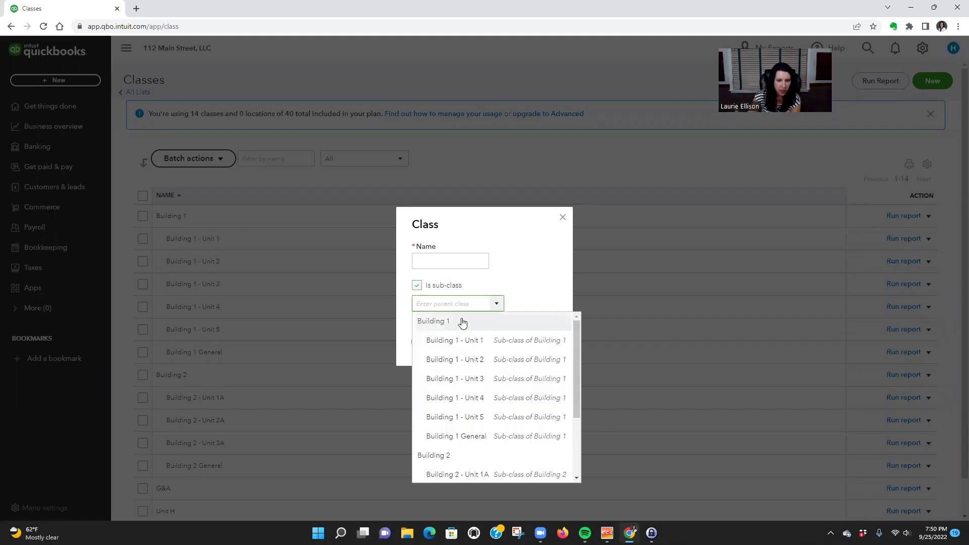
click(456, 320)
click(434, 262)
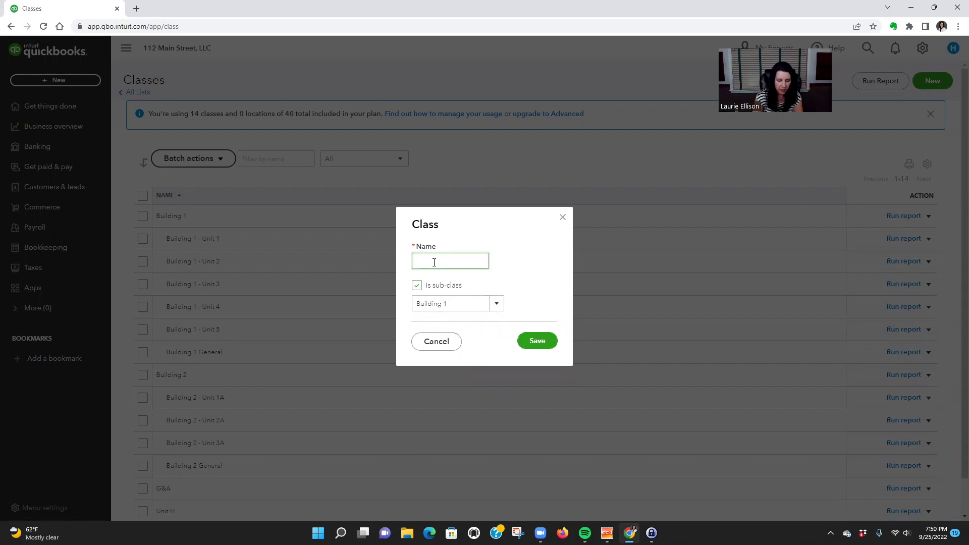
text(Build)
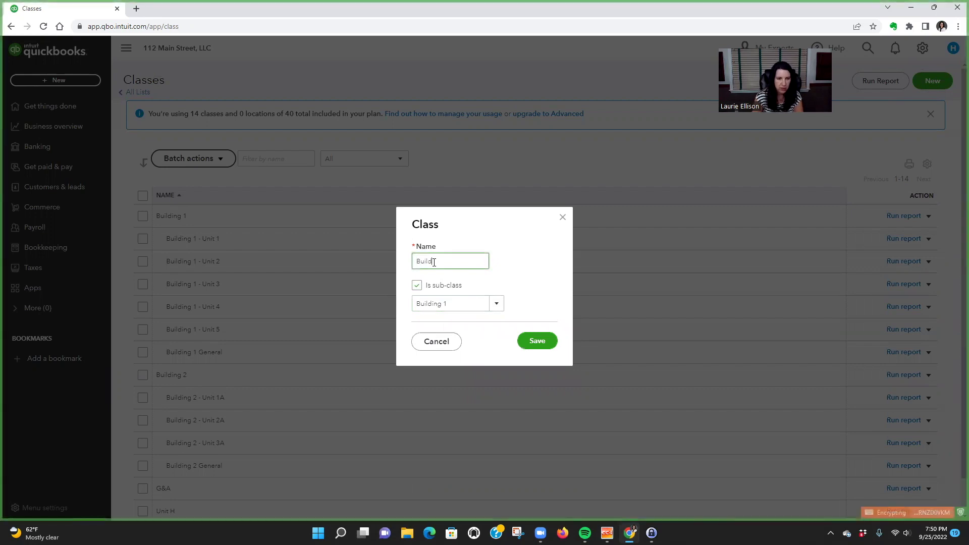
text(ing 1 - Unit 6)
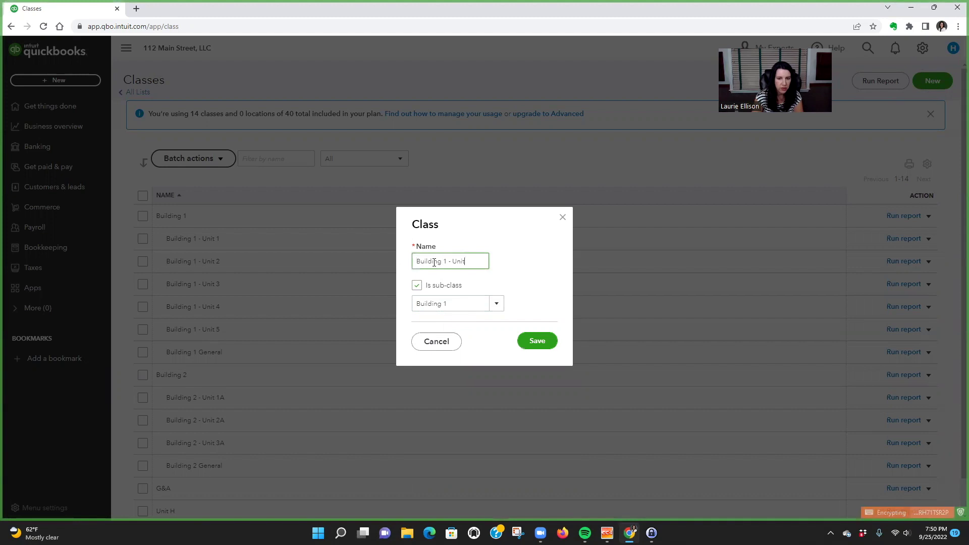
click(544, 338)
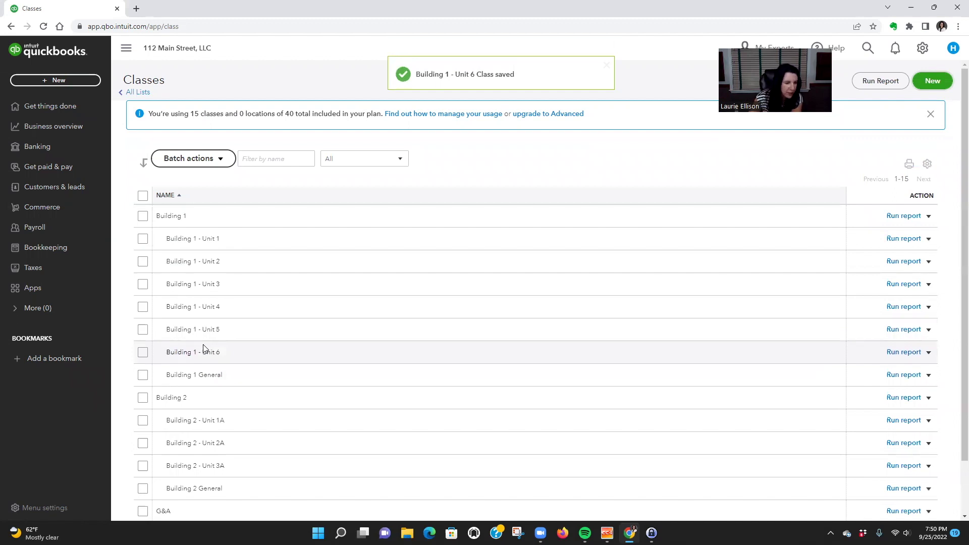
scroll(309, 407, down, 2)
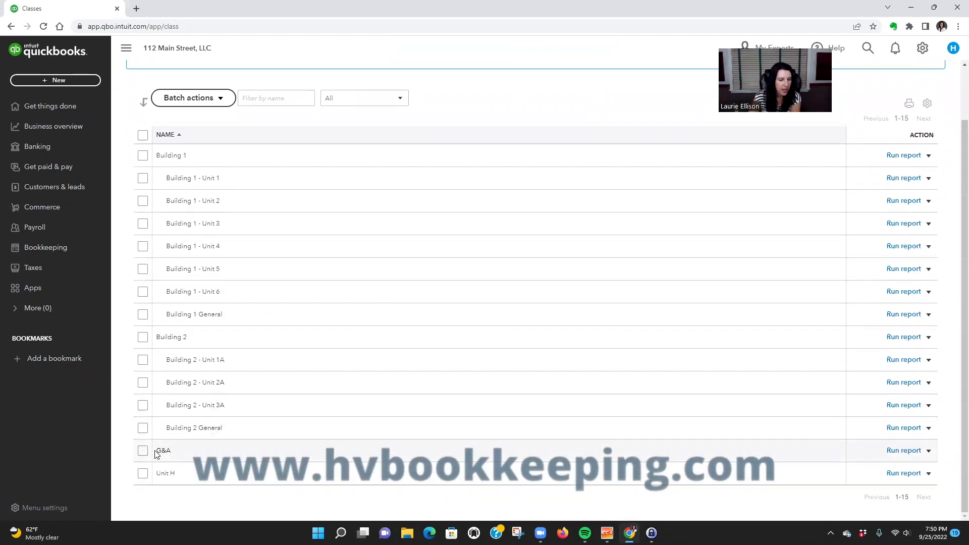
drag(156, 450, 181, 453)
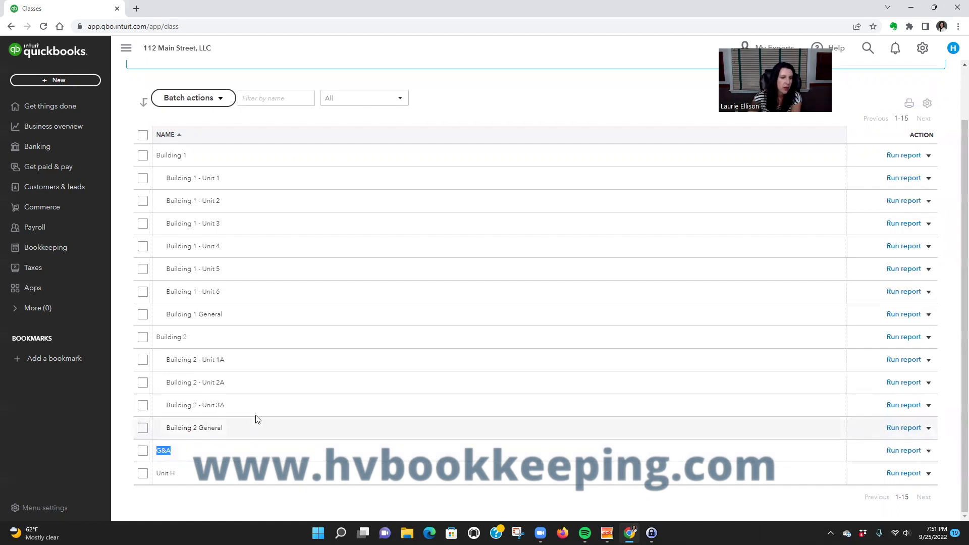
scroll(255, 417, up, 2)
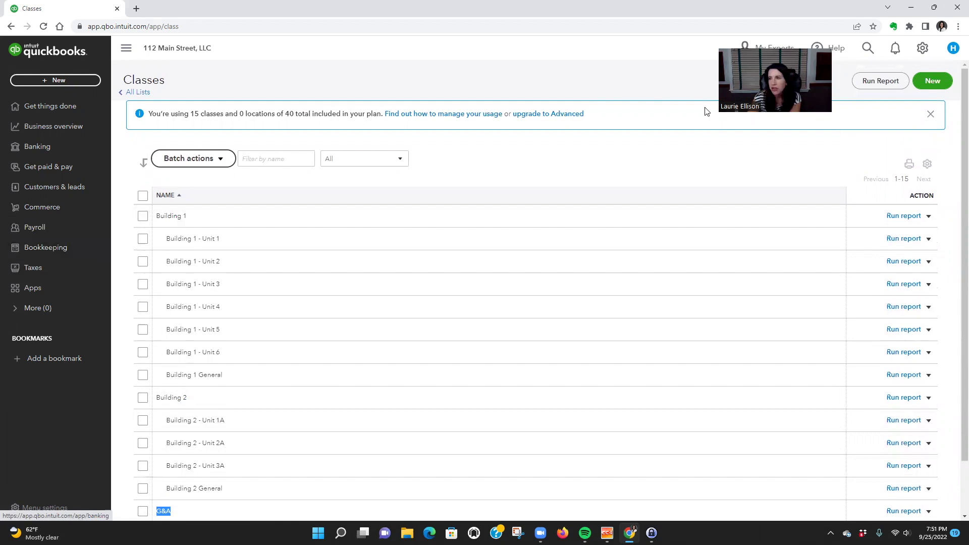
Step: Switch QuickBooks to Accountant view from the gear menu
click(922, 48)
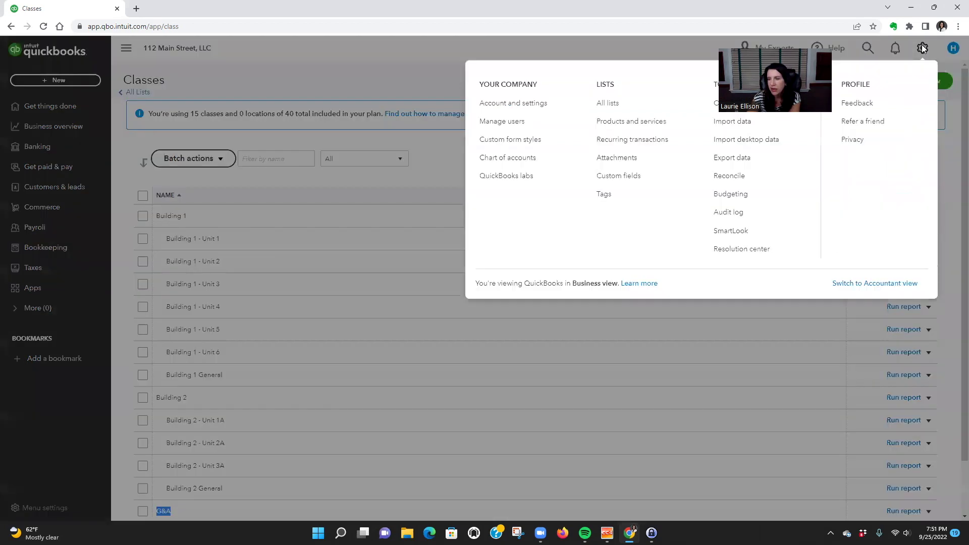
click(866, 285)
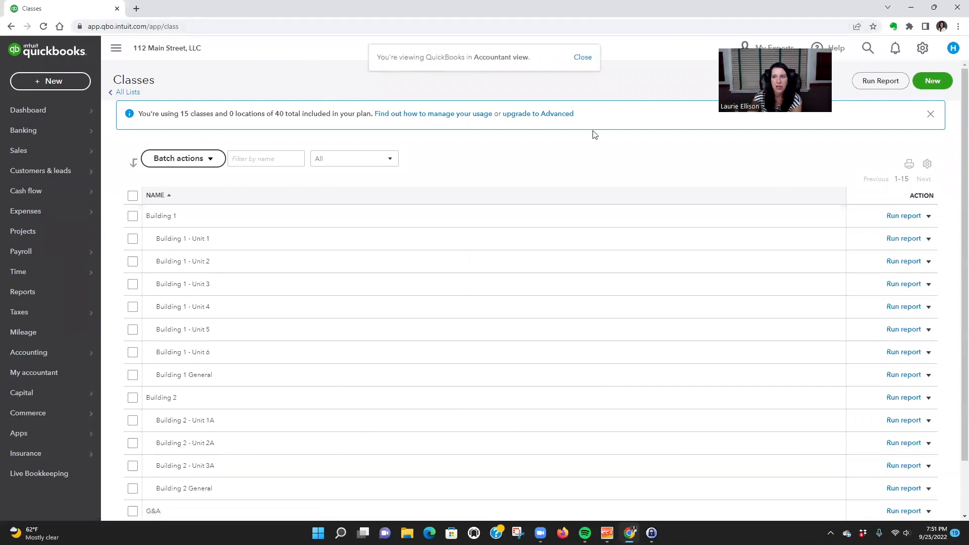
click(923, 48)
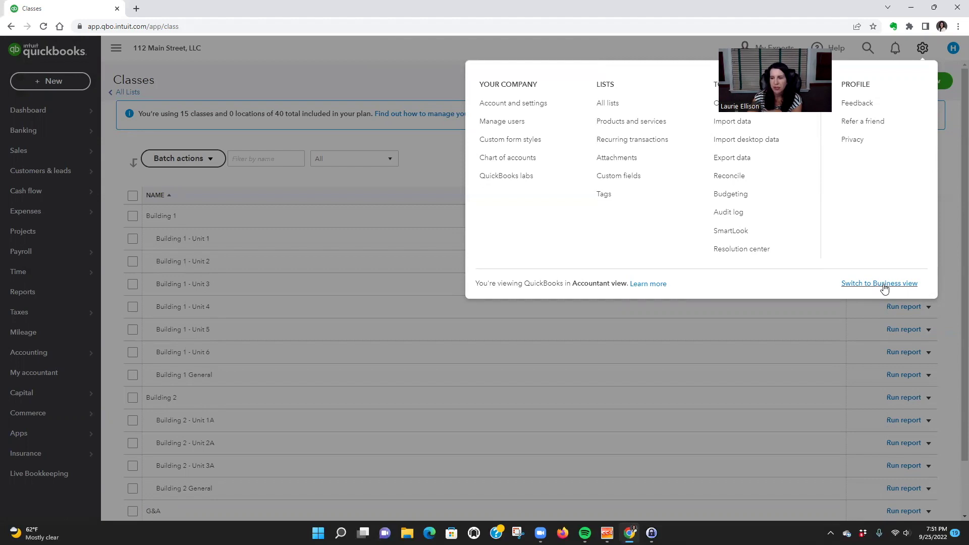
click(408, 78)
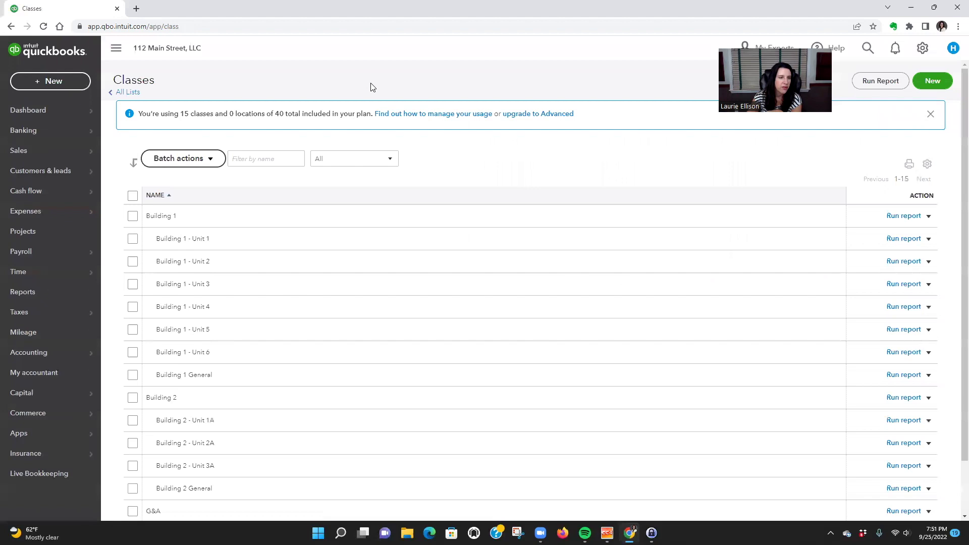
Step: Run Profit and Loss by Class and drill into Building 1 - Unit 3's 1,493.00 rental income
click(25, 293)
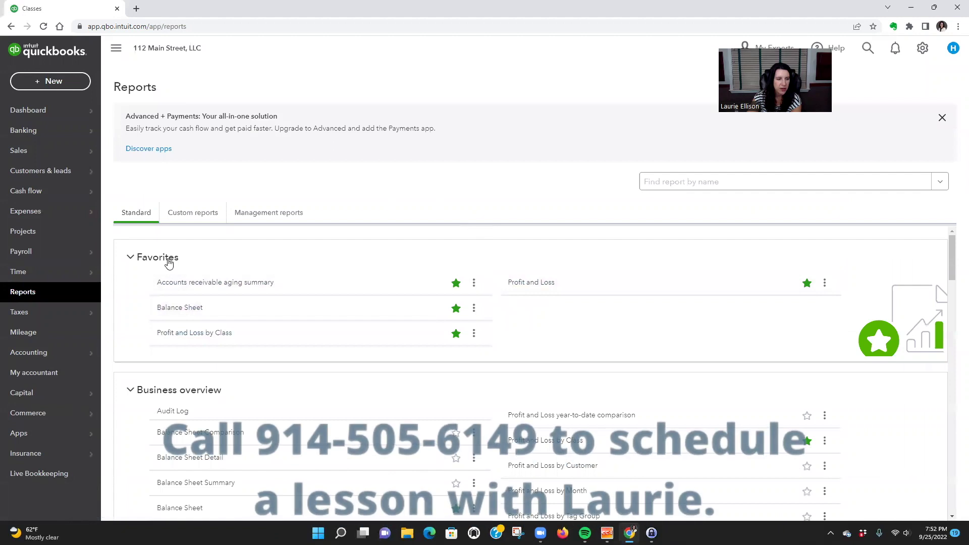
click(195, 333)
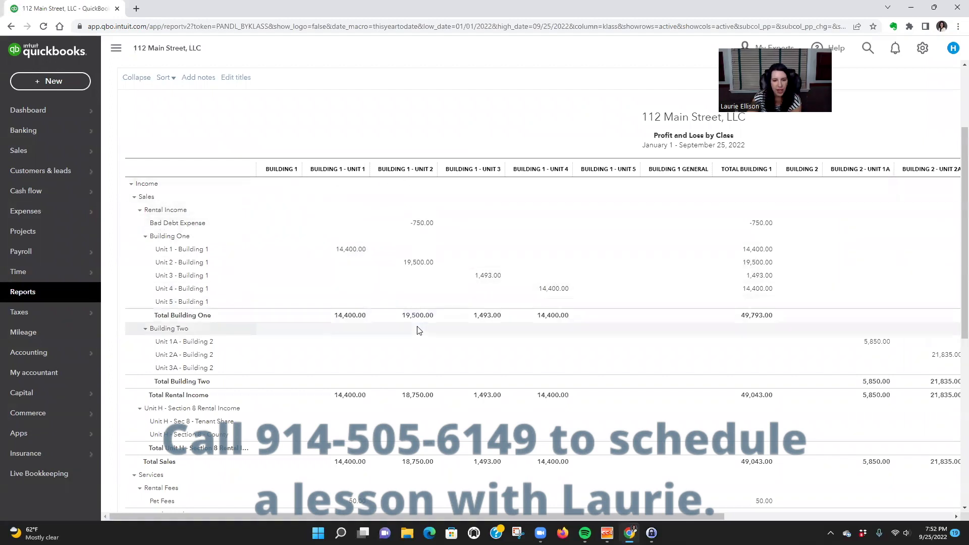
click(487, 276)
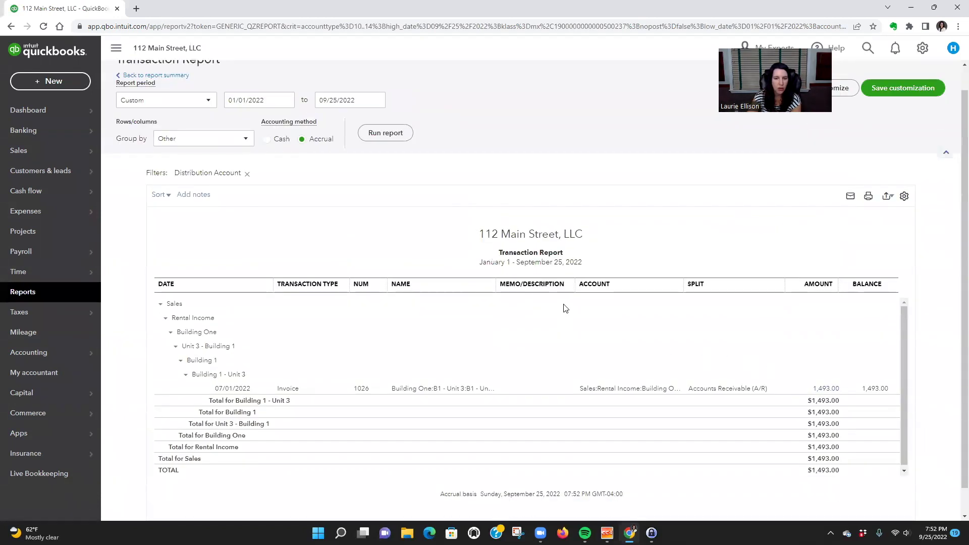
Step: View invoice #1026 behind the 1,493.00 amount, cancel it, and return to the report summary
click(825, 390)
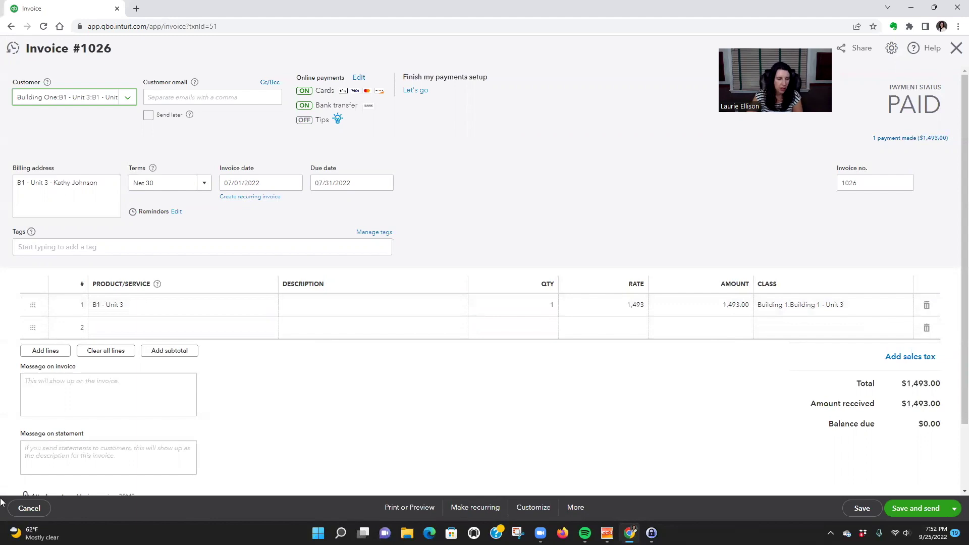
click(32, 508)
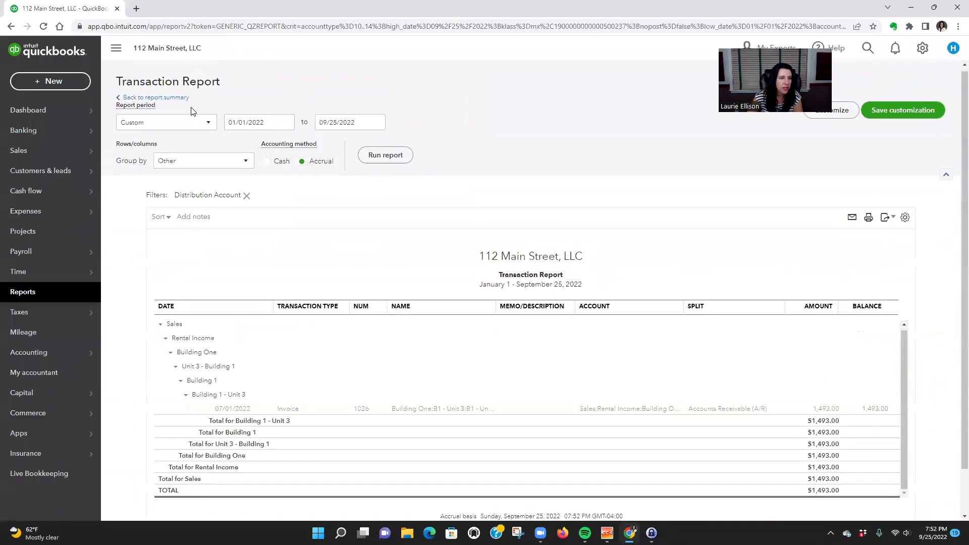
click(172, 77)
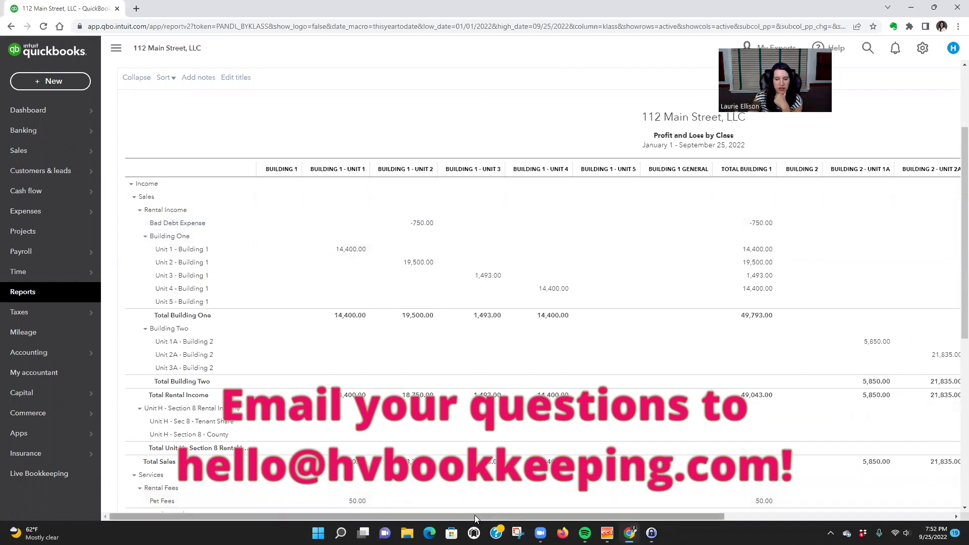
Step: Filter the Profit and Loss by Class report to the Building 1 class and rerun it
scroll(499, 514, right, 5)
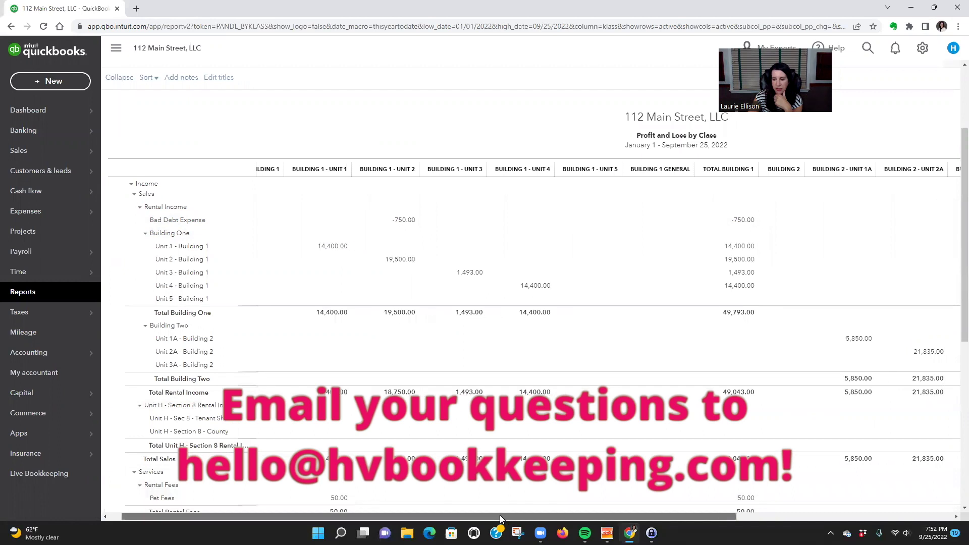
scroll(499, 515, left, 5)
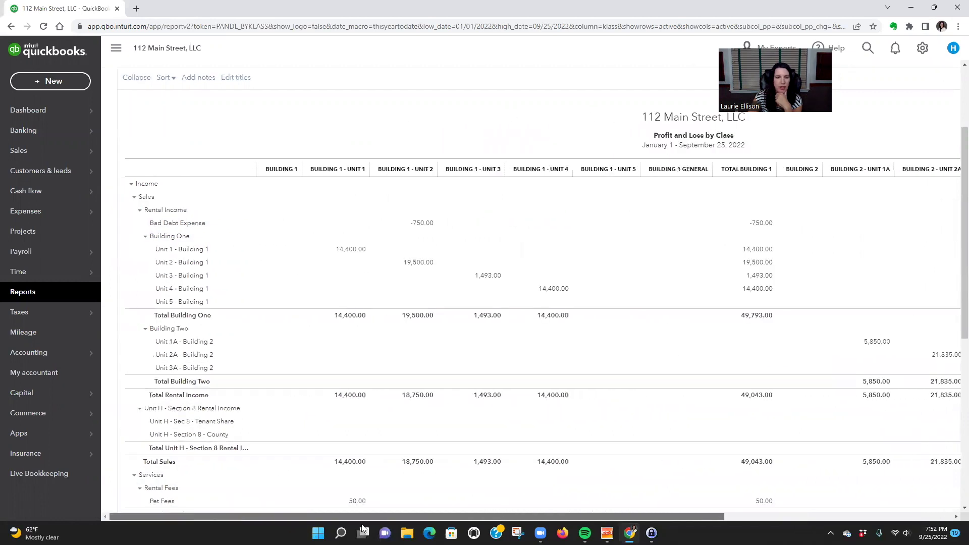
scroll(523, 327, up, 3)
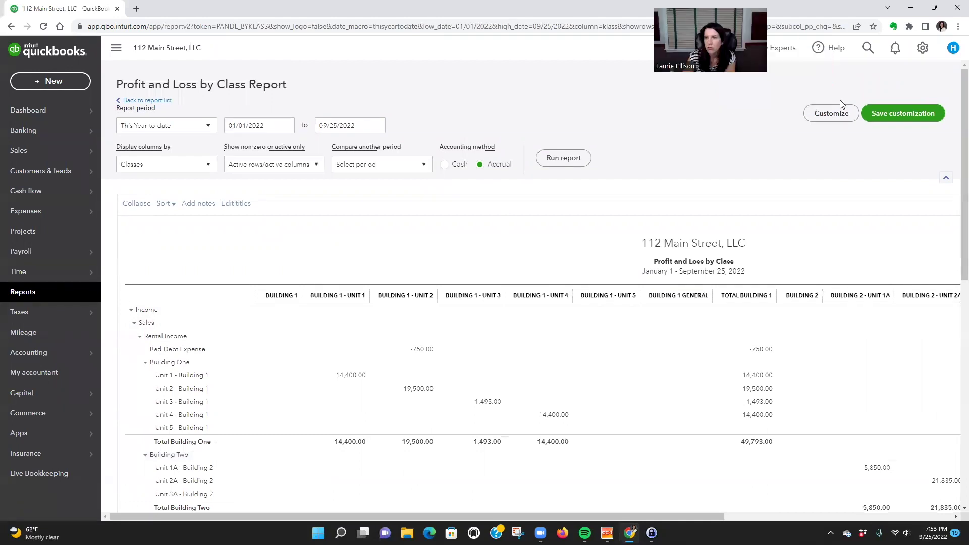
click(832, 112)
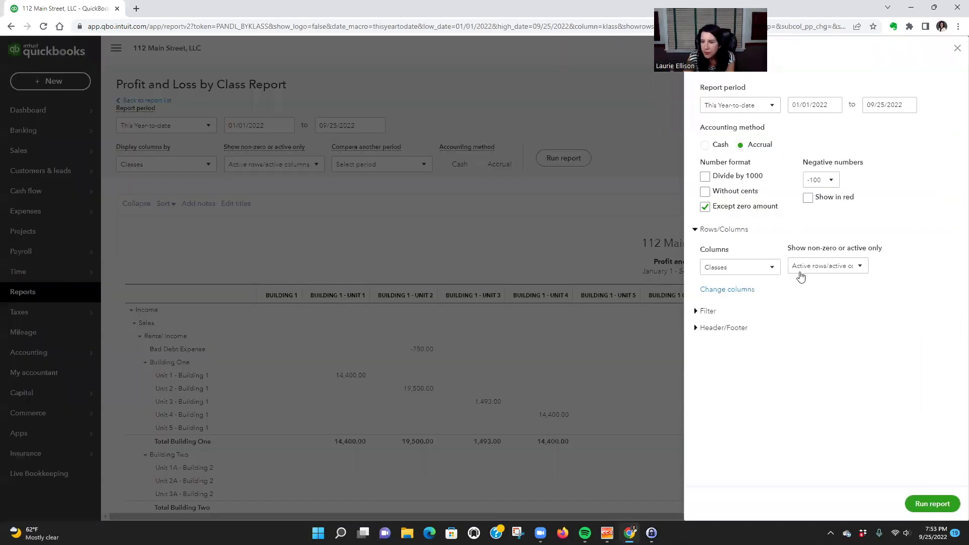
click(771, 270)
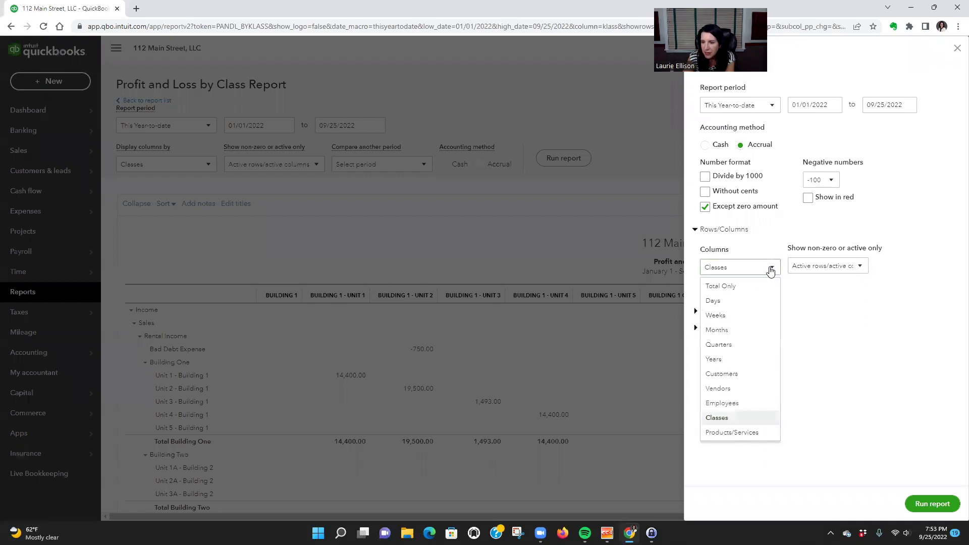
click(860, 269)
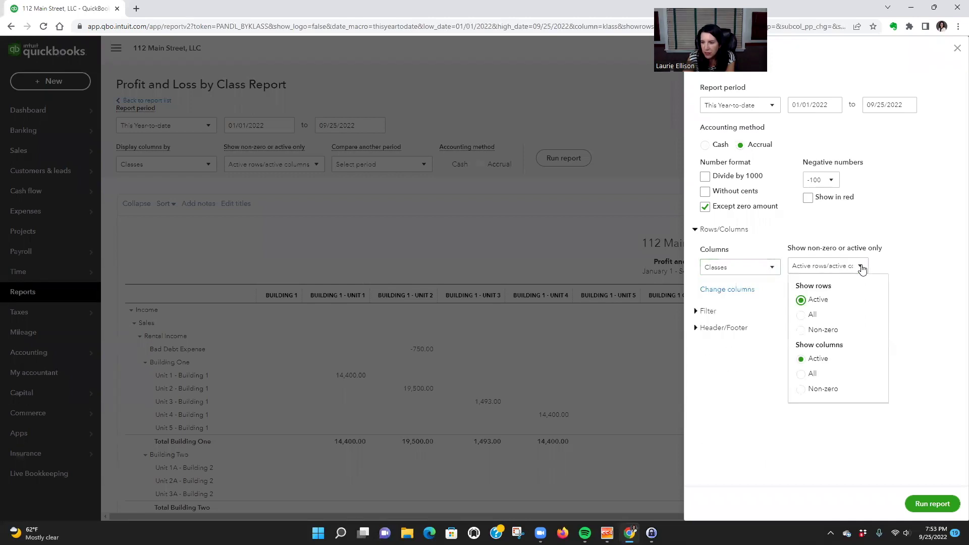
click(707, 311)
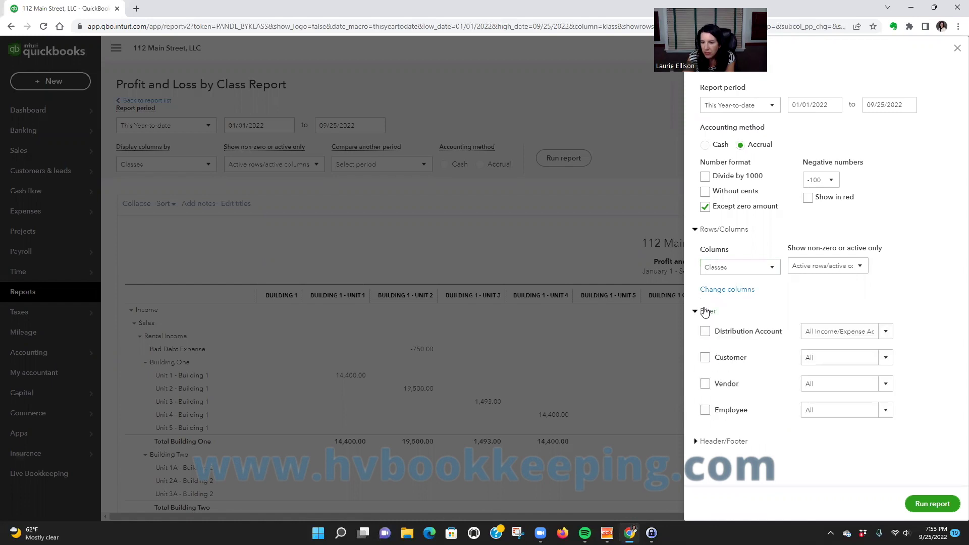
click(713, 435)
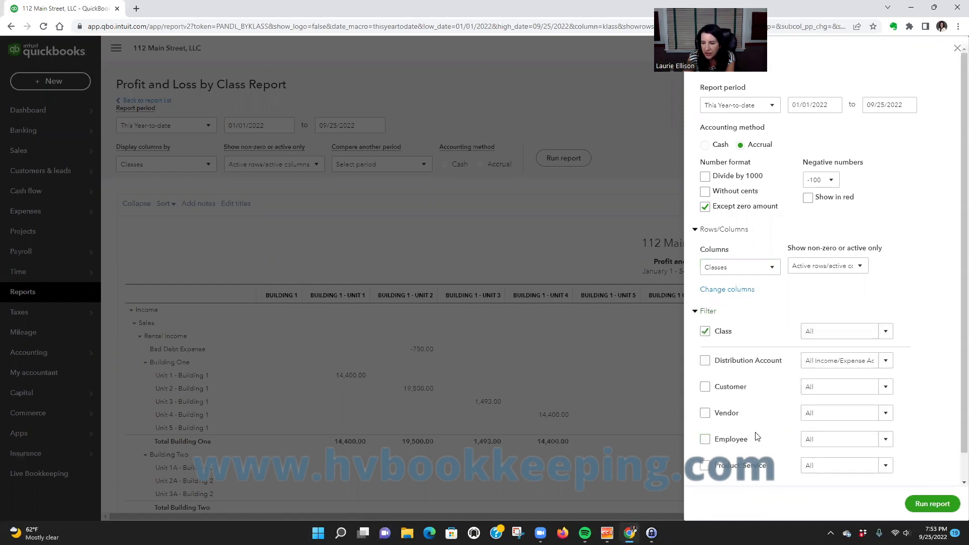
click(883, 331)
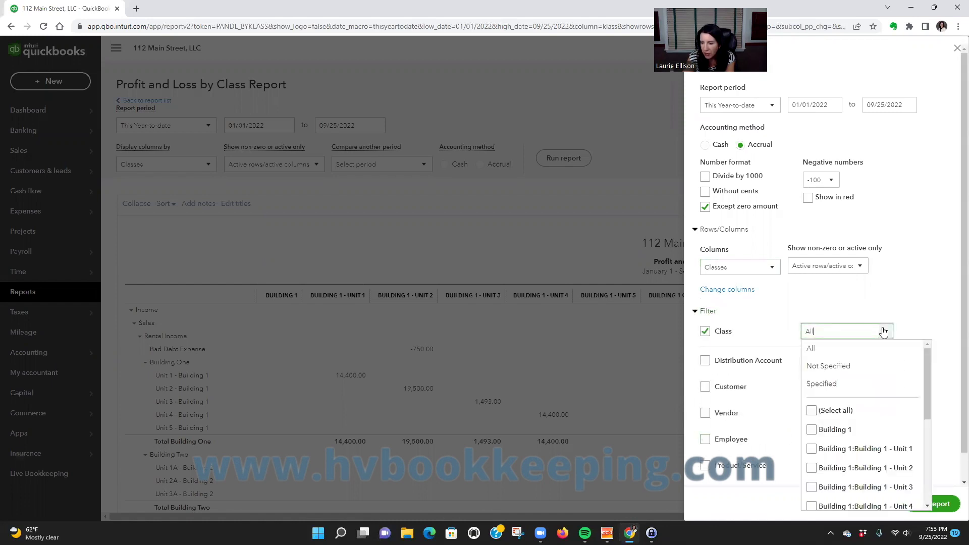
click(810, 430)
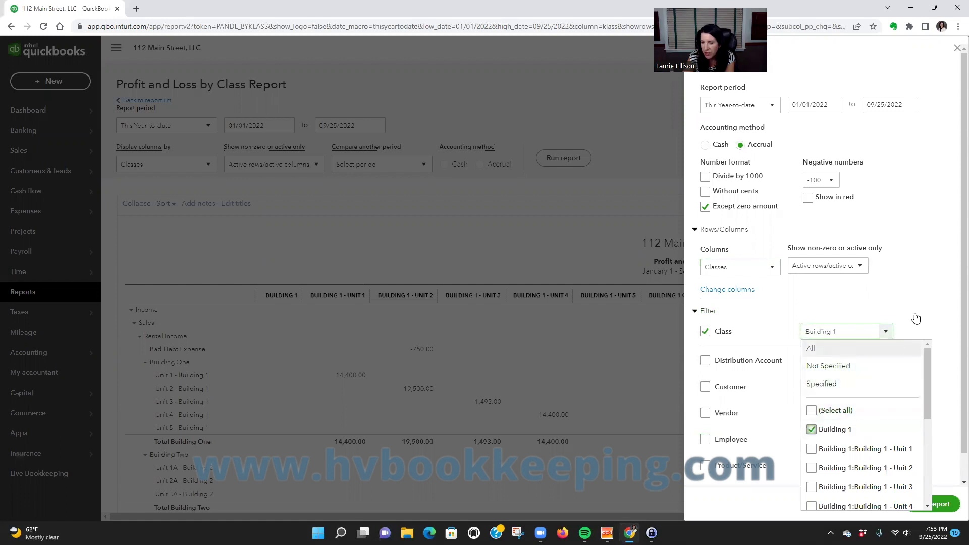
scroll(916, 323, down, 3)
scroll(874, 388, down, 1)
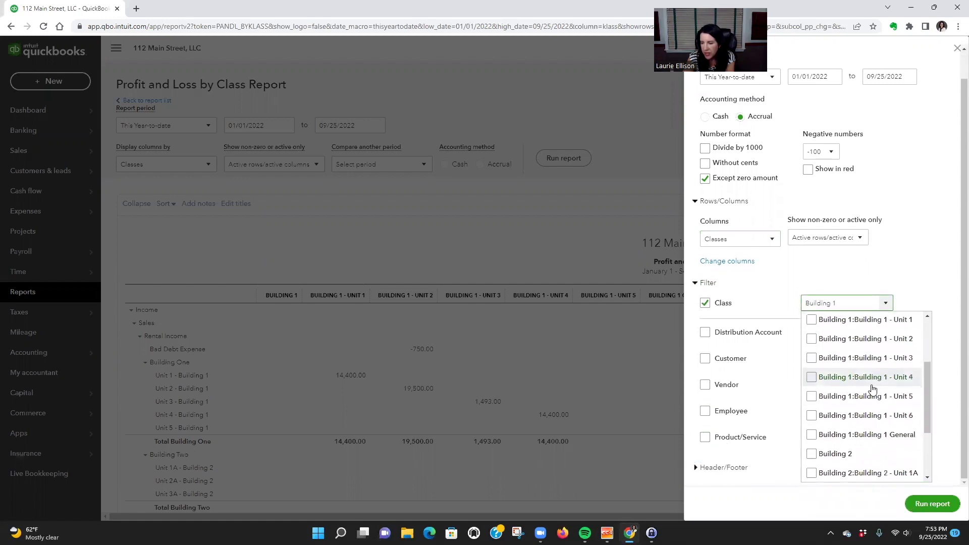
click(917, 505)
scroll(716, 401, down, 2)
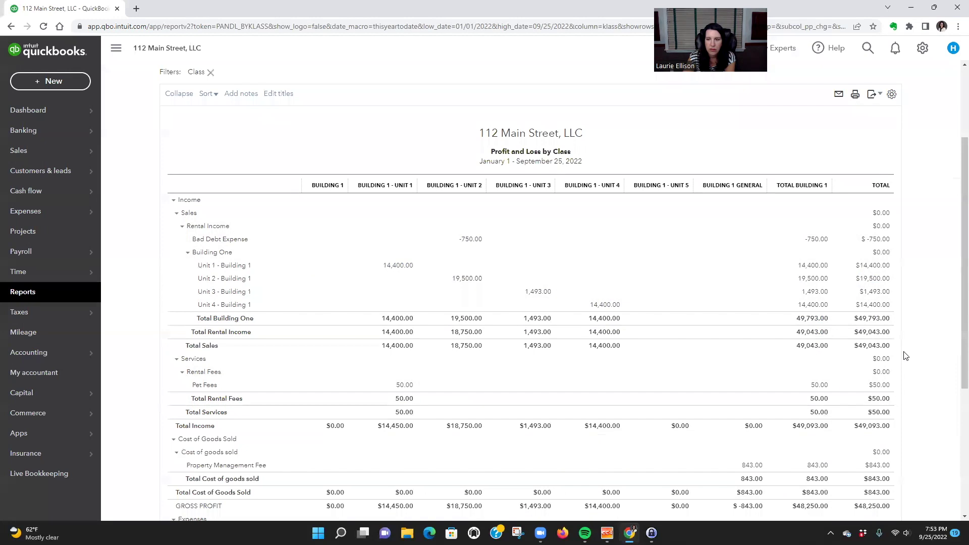
scroll(905, 356, down, 3)
scroll(931, 375, up, 5)
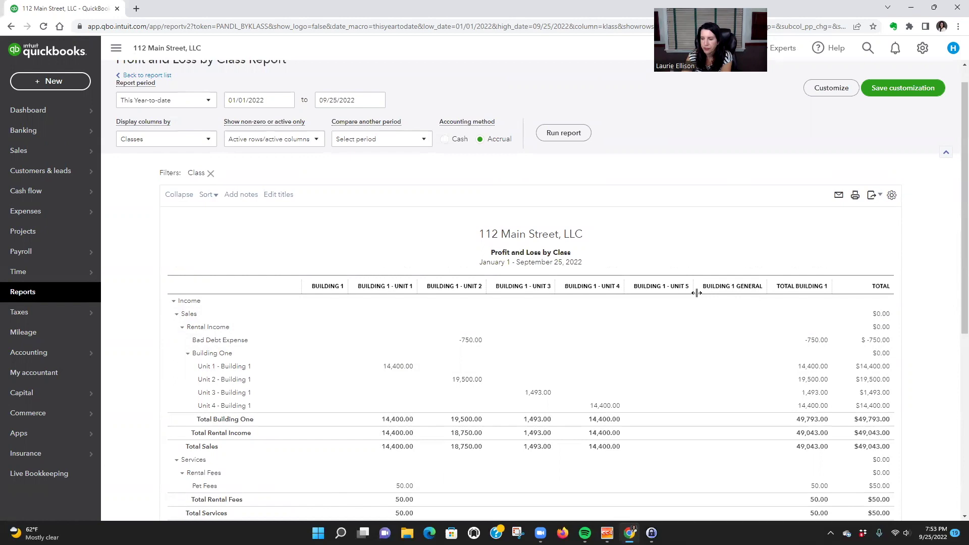
scroll(781, 378, down, 2)
scroll(915, 373, up, 3)
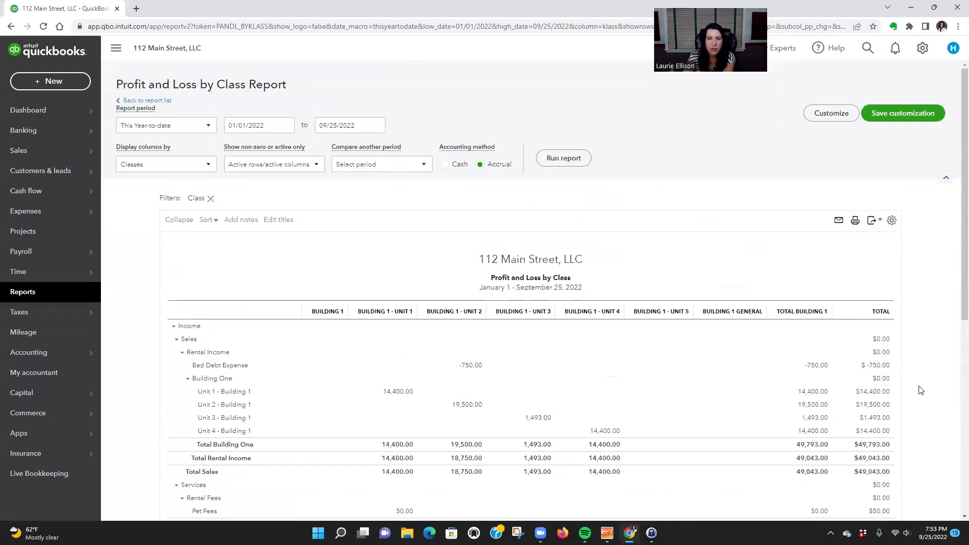
Step: Set Display columns by to Total Only, rerun, and review the Building 1 totals
click(199, 166)
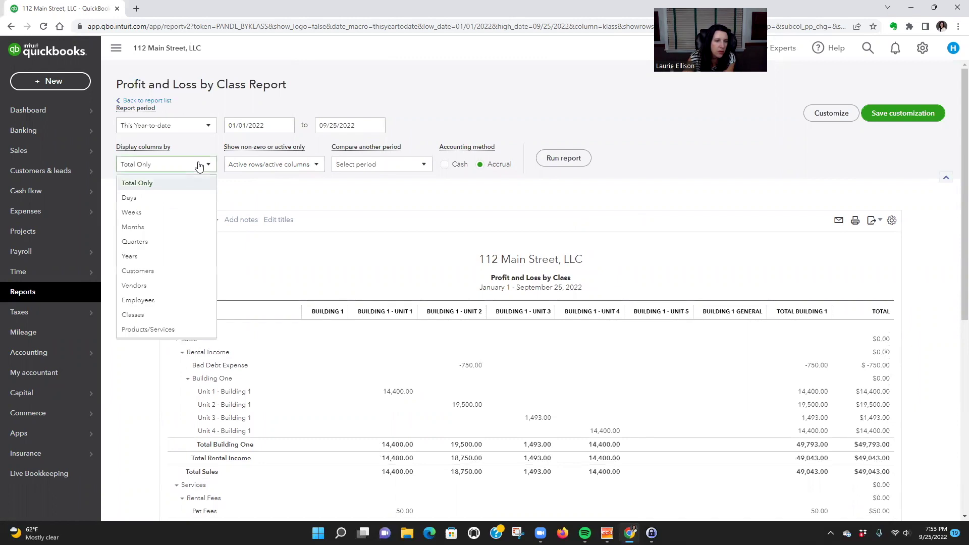
click(170, 227)
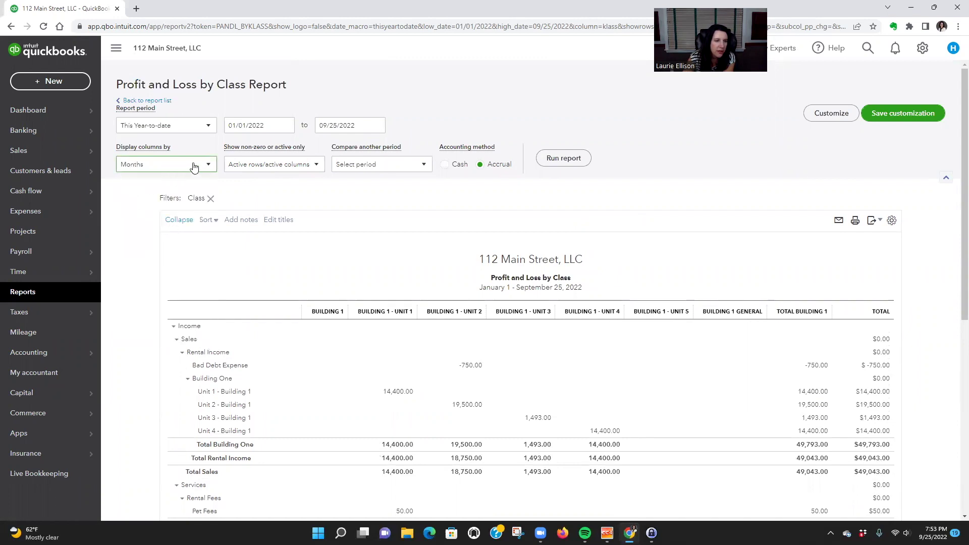
click(194, 167)
click(171, 183)
click(550, 161)
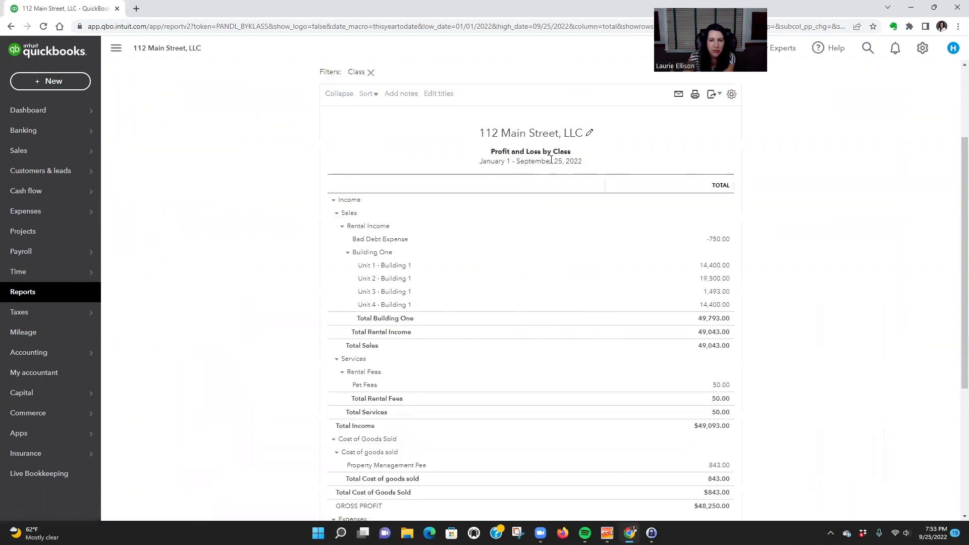
scroll(811, 291, up, 2)
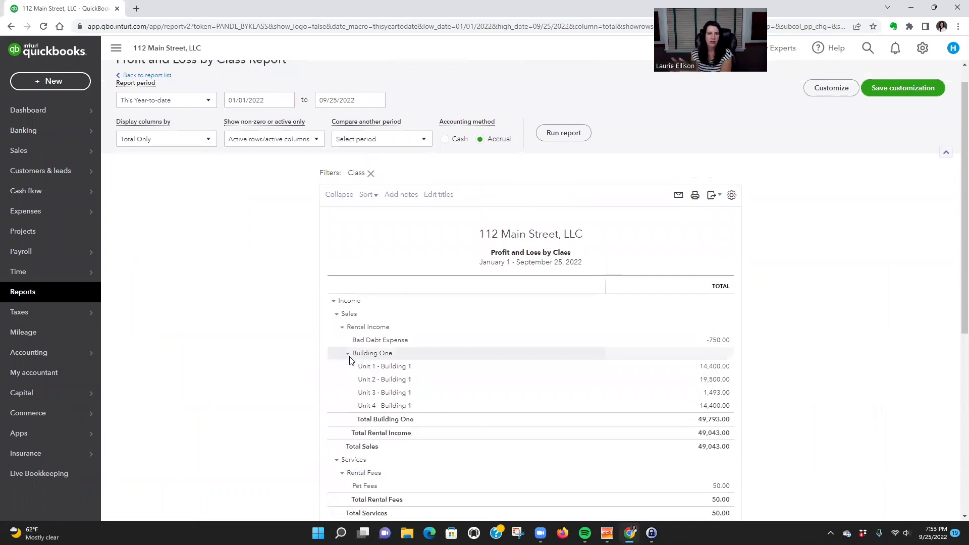
click(205, 141)
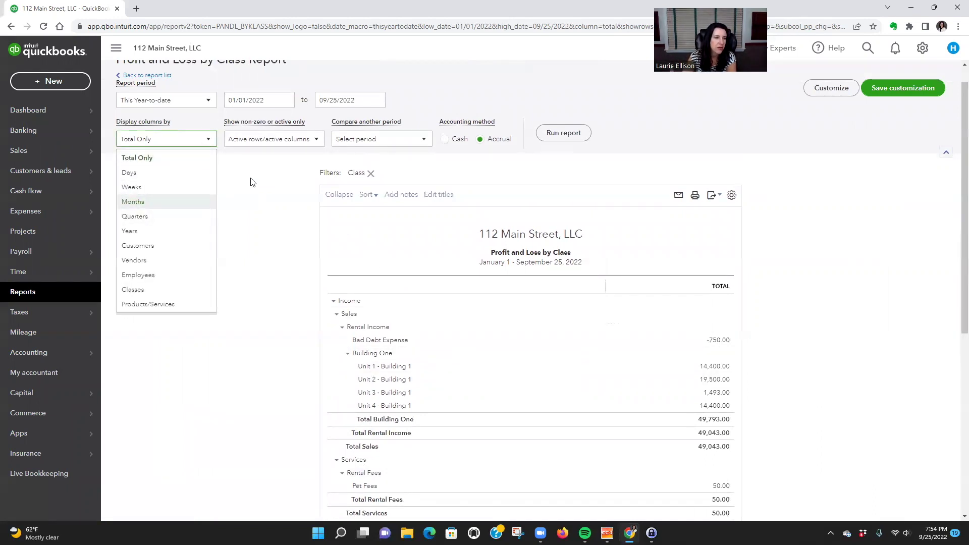
click(248, 162)
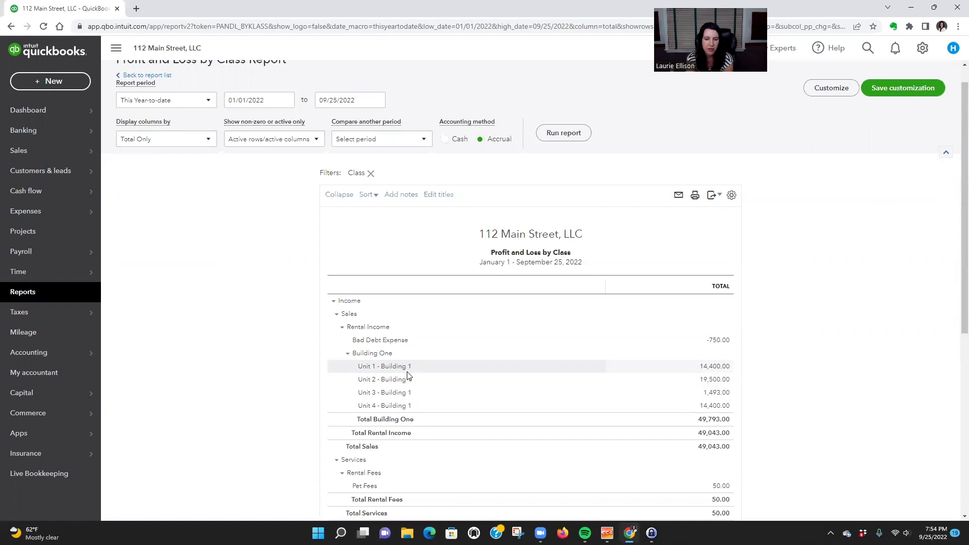
scroll(832, 377, down, 10)
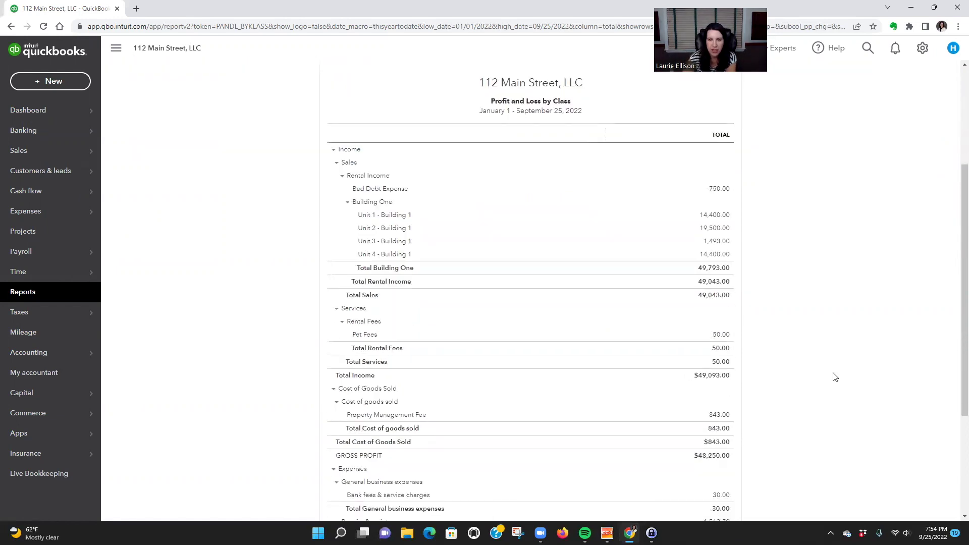
scroll(716, 348, up, 9)
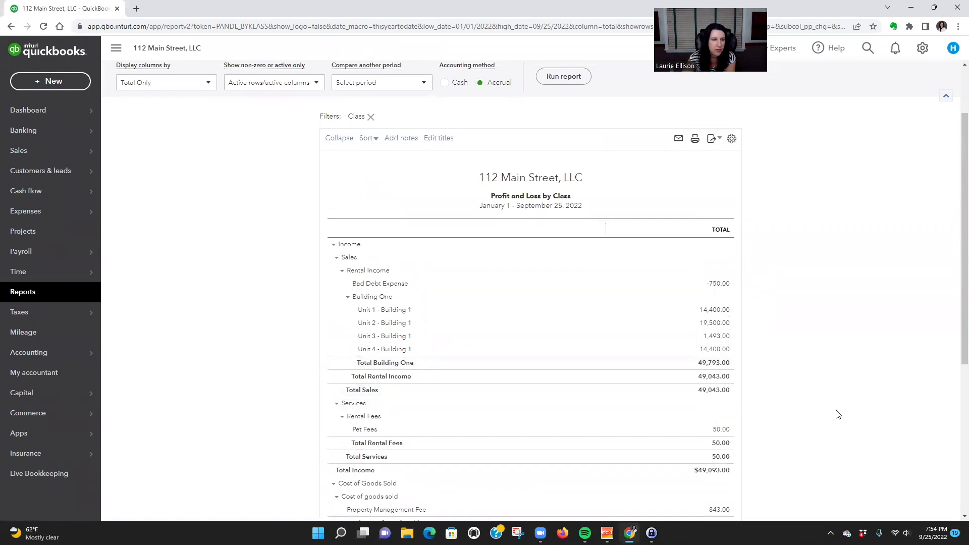
scroll(837, 414, up, 2)
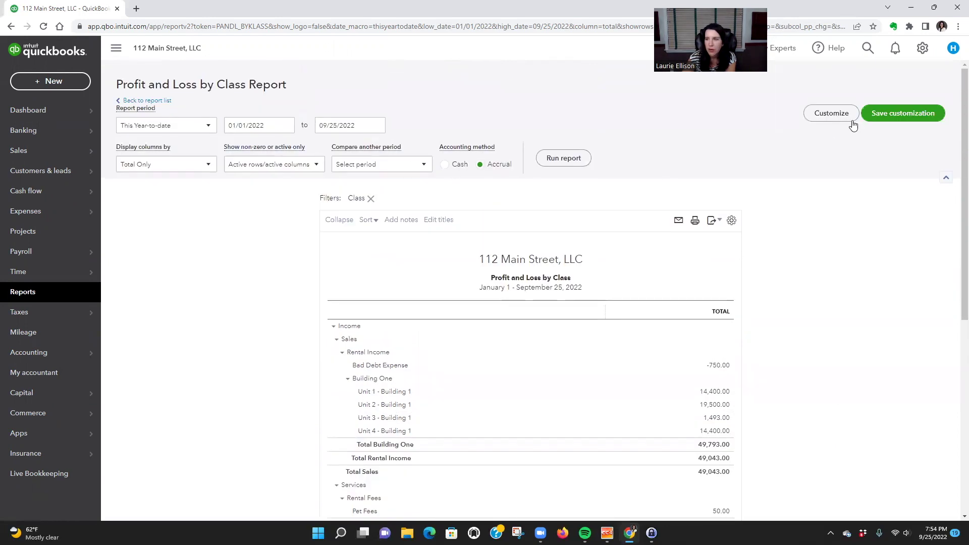
Step: Change the class filter from Building 1 to Building 2, rerun, and collapse to summary rows
click(833, 114)
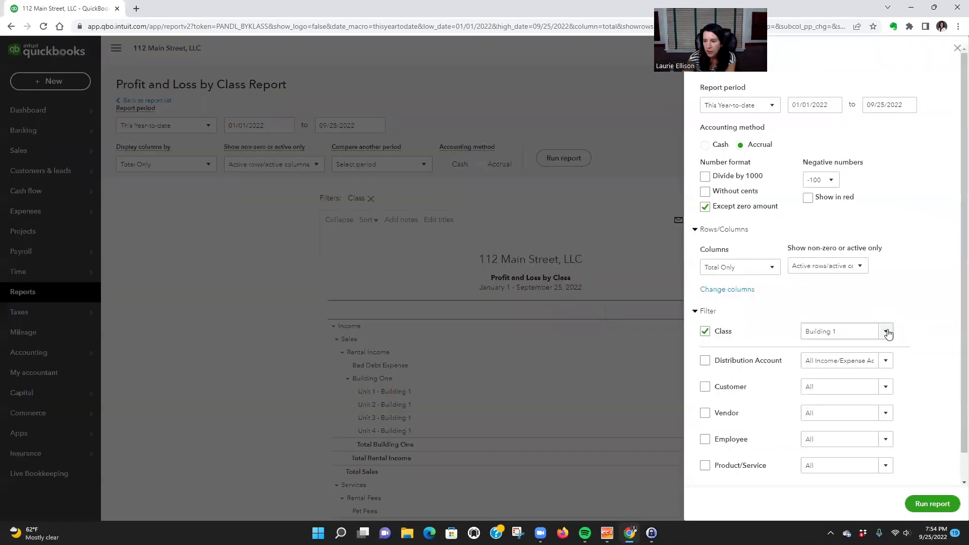
click(885, 331)
scroll(874, 389, up, 3)
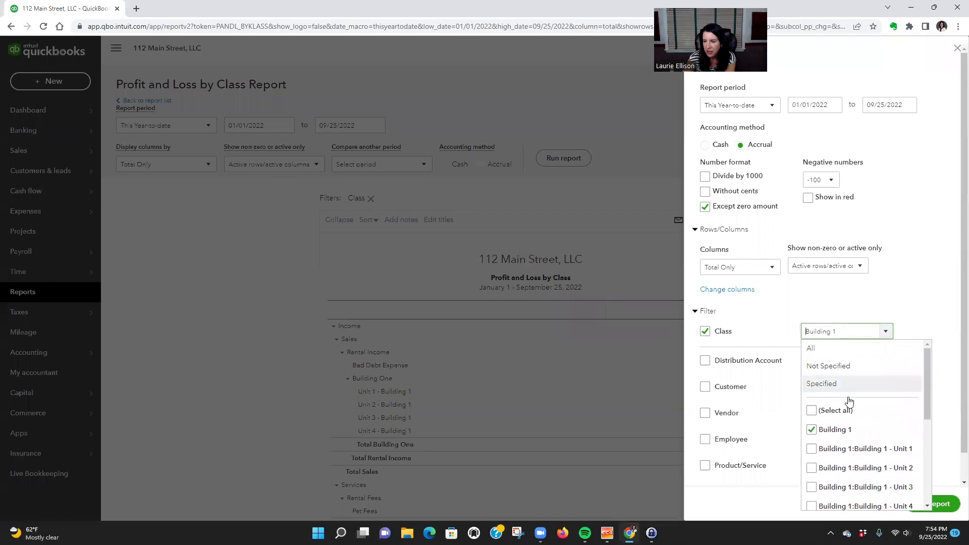
click(810, 431)
scroll(869, 438, down, 5)
scroll(868, 438, down, 1)
click(813, 387)
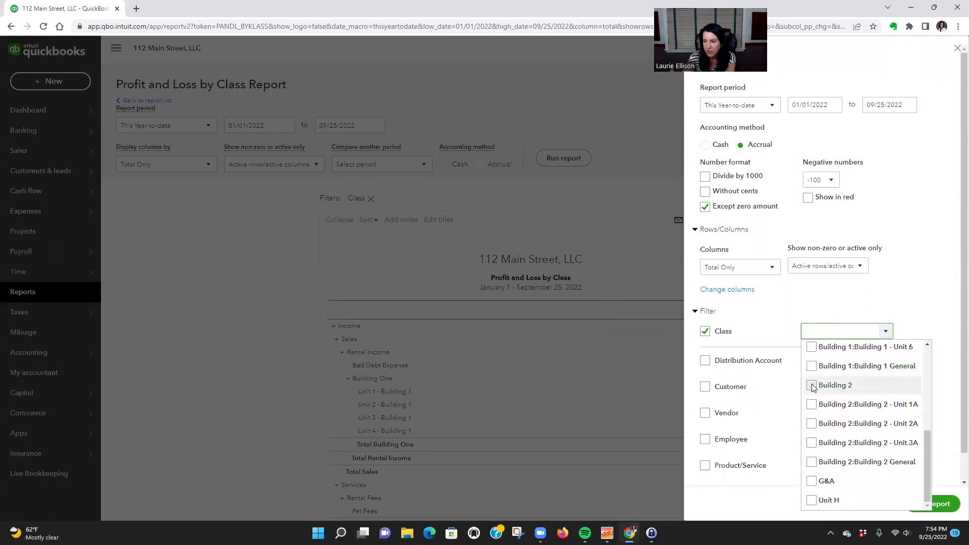
click(954, 477)
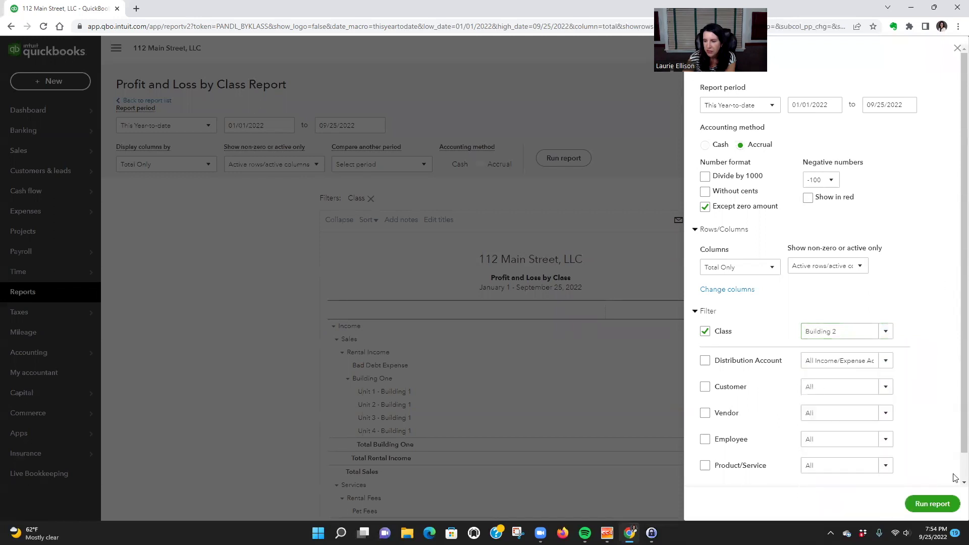
click(934, 503)
scroll(889, 329, down, 2)
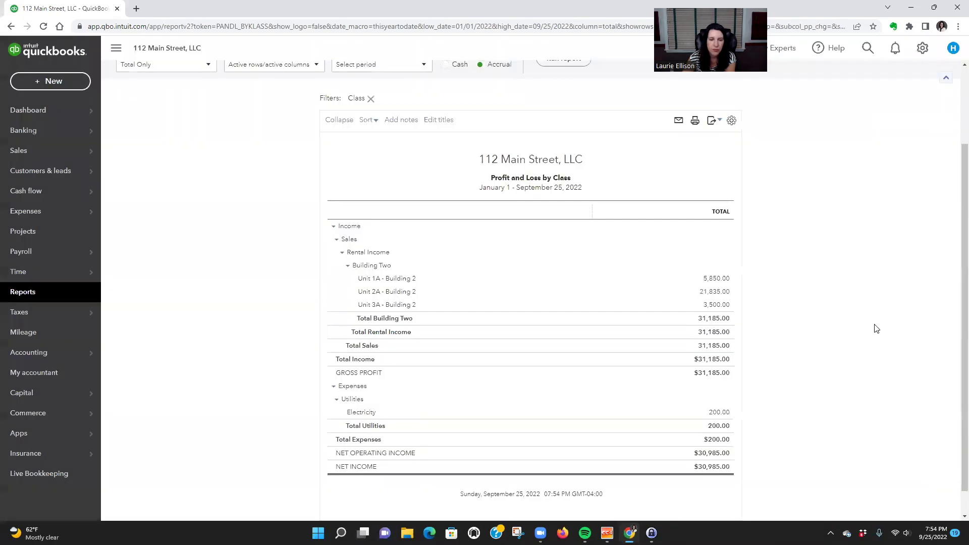
scroll(876, 329, up, 2)
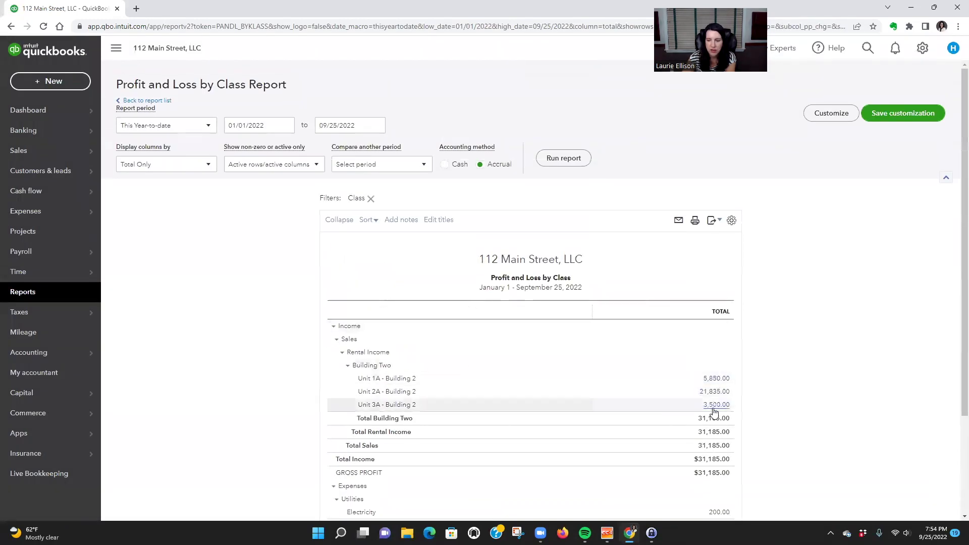
click(338, 223)
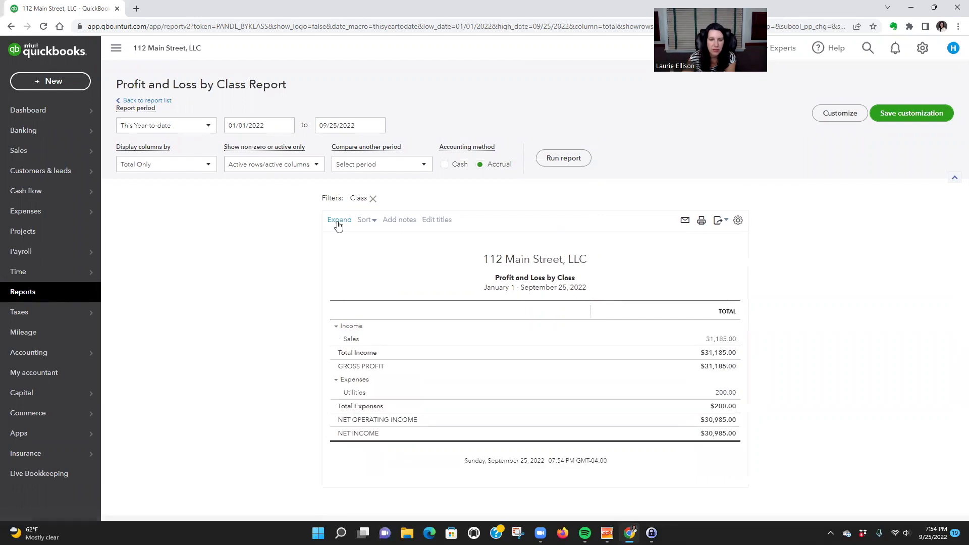
Step: Display columns by Class and remove the Class filter, then rerun to see every class column
click(195, 166)
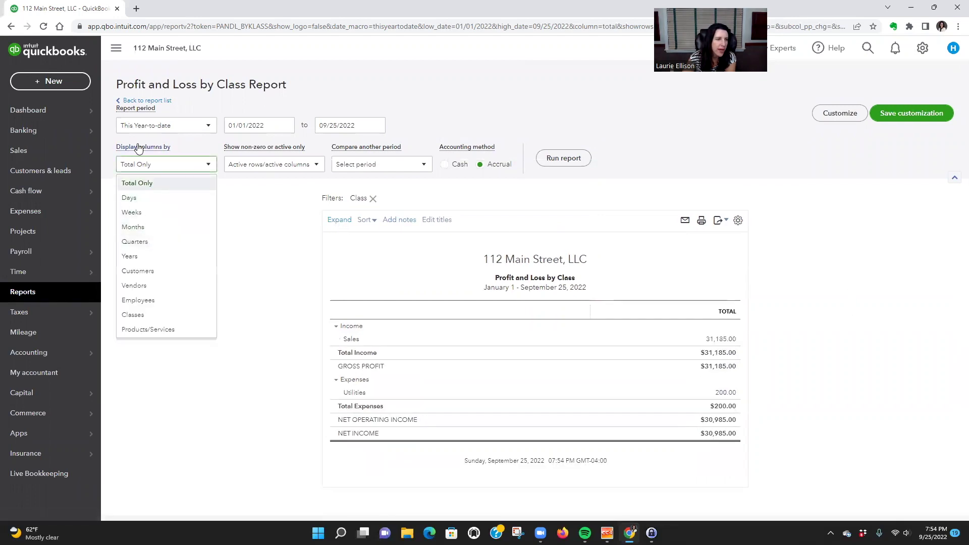
click(154, 314)
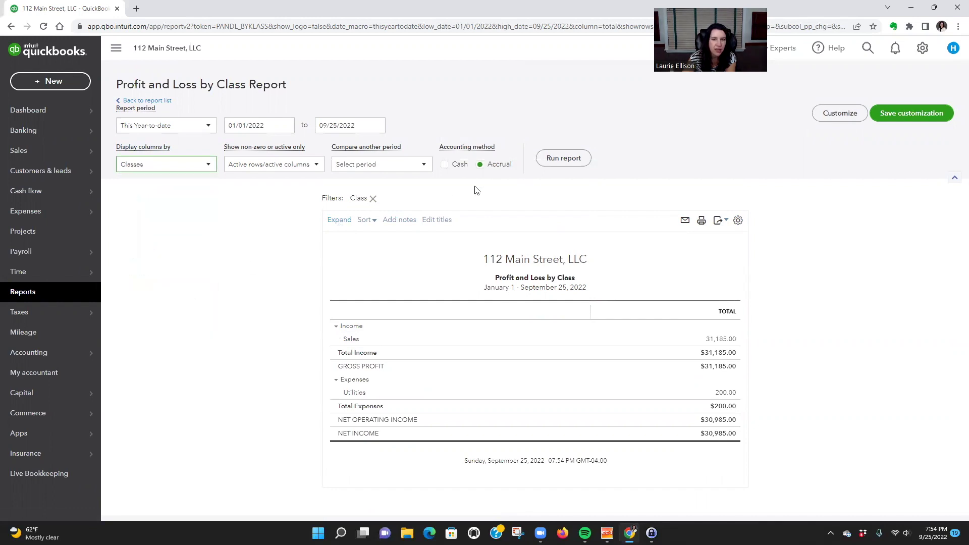
click(839, 113)
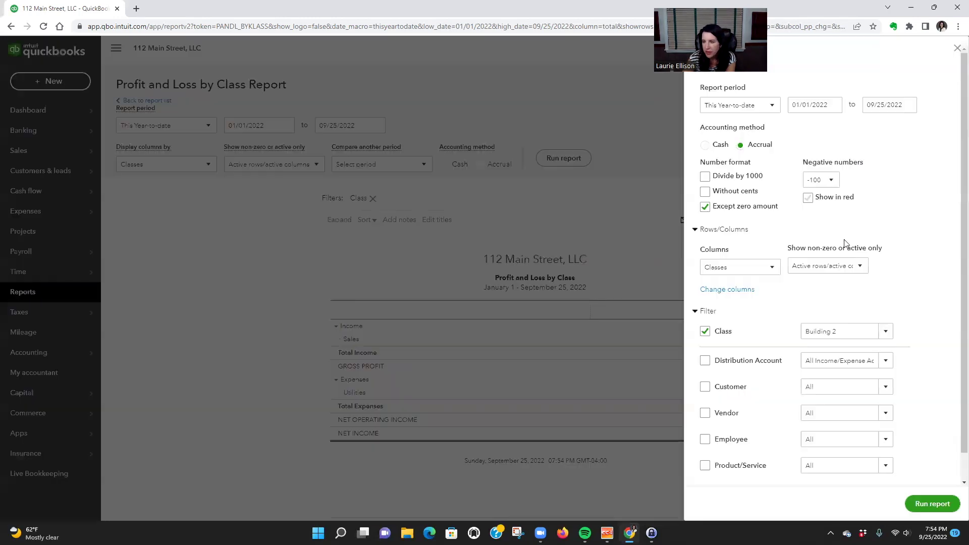
click(705, 331)
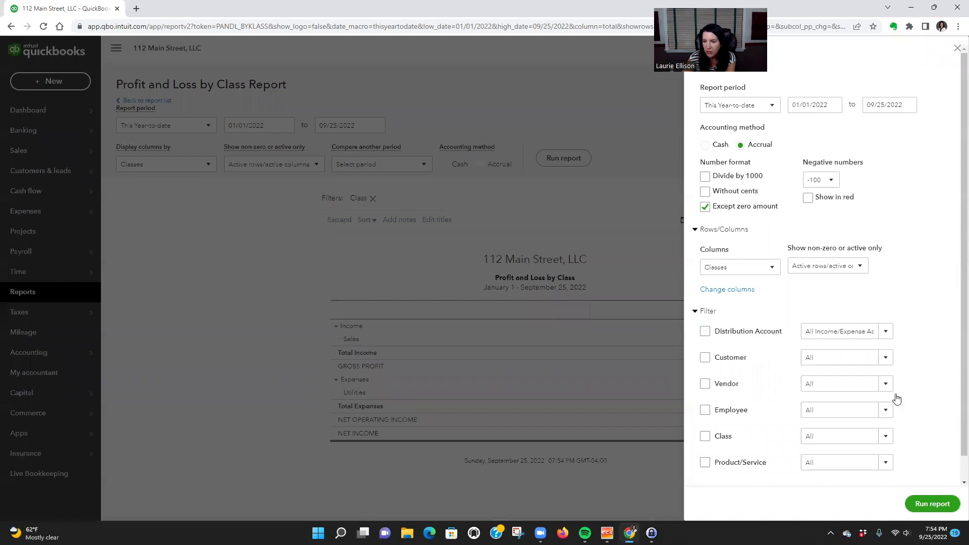
click(923, 505)
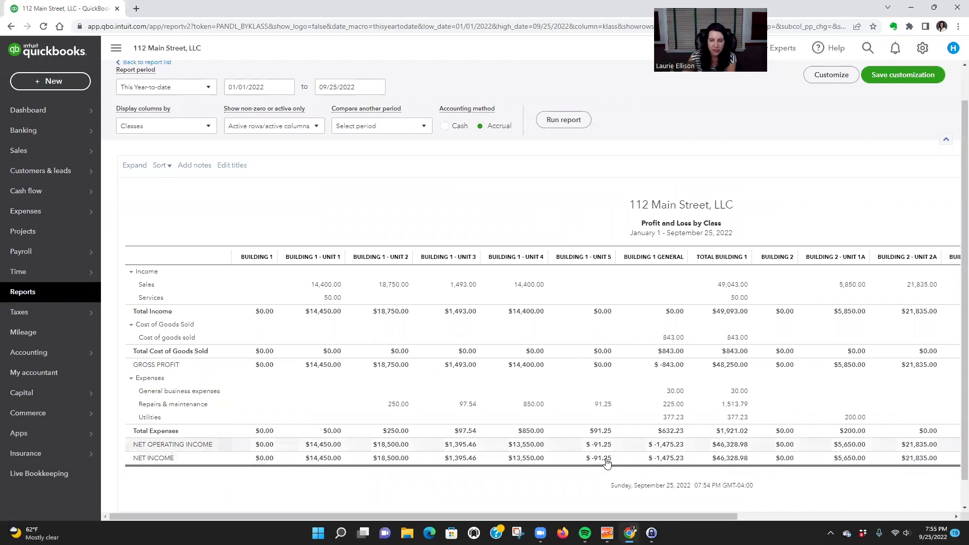
scroll(595, 504, right, 5)
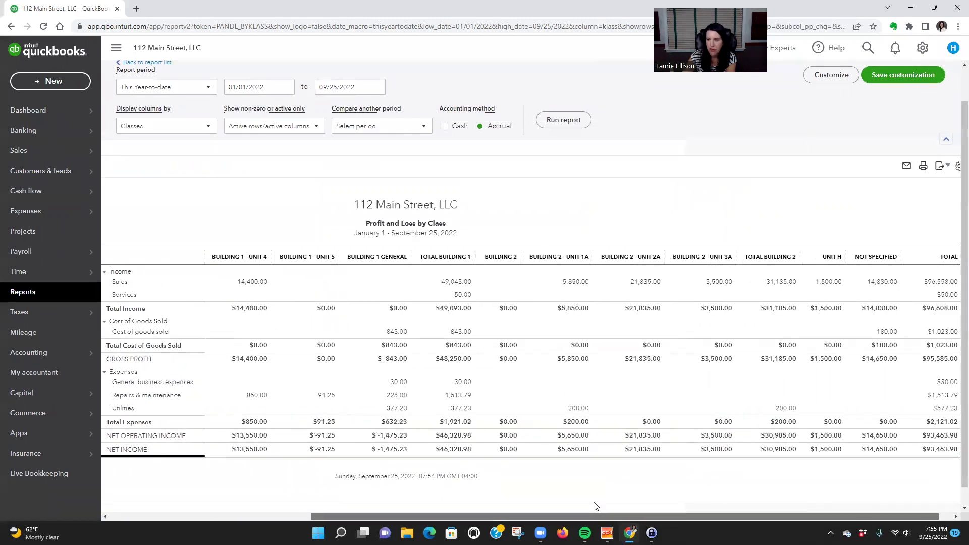
Step: Export the report to Excel and open the downloaded .xlsx file
click(939, 169)
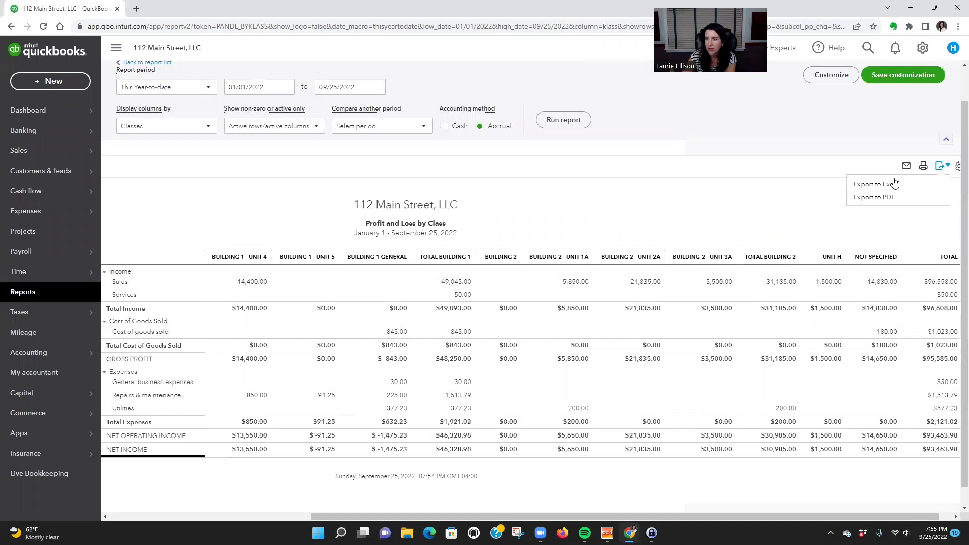
click(879, 184)
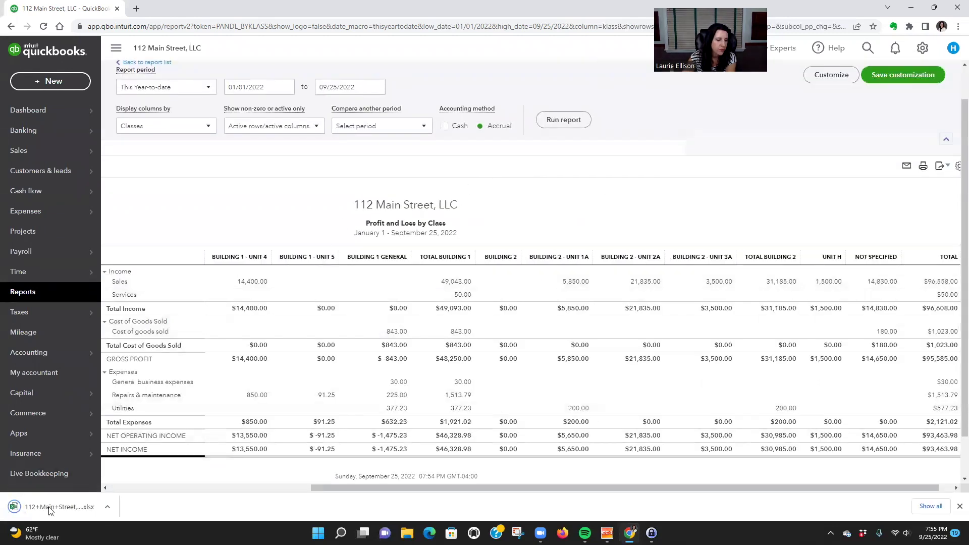
click(48, 507)
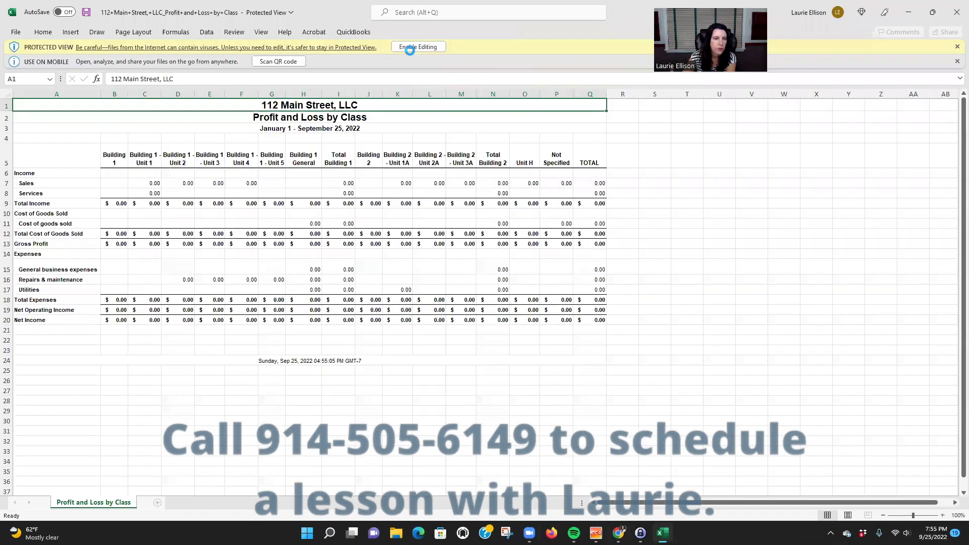
Step: Enable editing on the exported workbook and check the Total Building 1 and Building 2 column sums
click(409, 47)
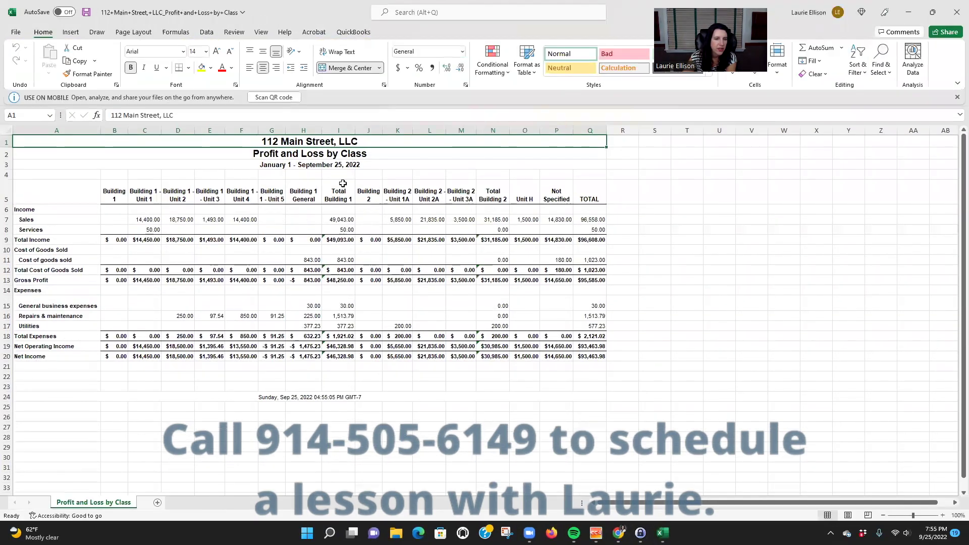
drag(337, 183, 332, 358)
drag(492, 191, 489, 371)
Step: Inspect the net income total formulas in I20 and N20, then sum the Not Specified column
click(336, 356)
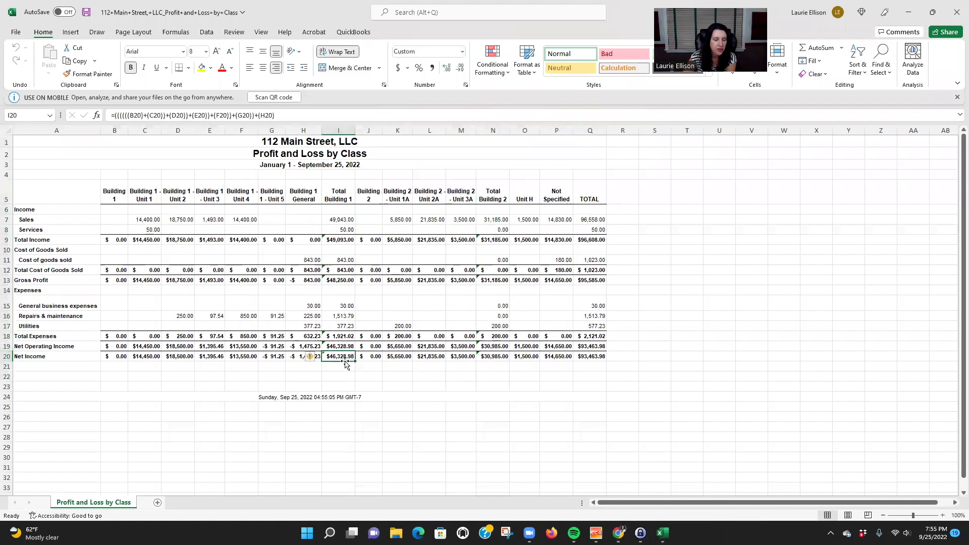
click(501, 358)
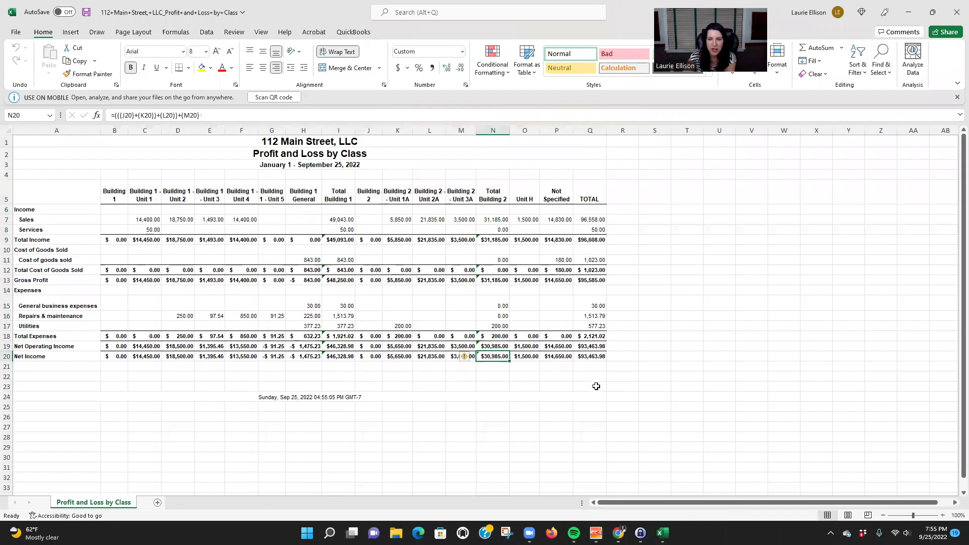
drag(562, 182, 557, 377)
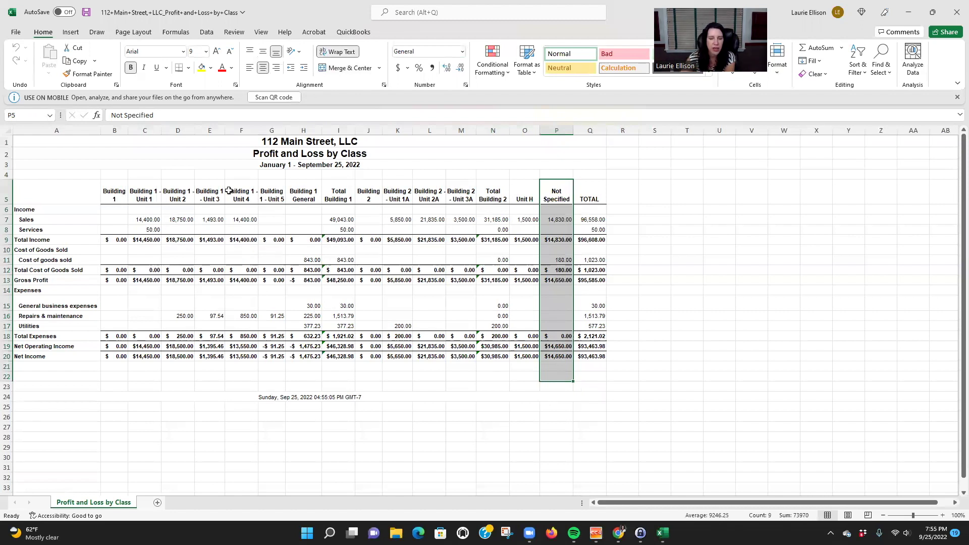
Step: Return to QuickBooks and open the standard Profit and Loss report from the reports list
key(alt+Tab)
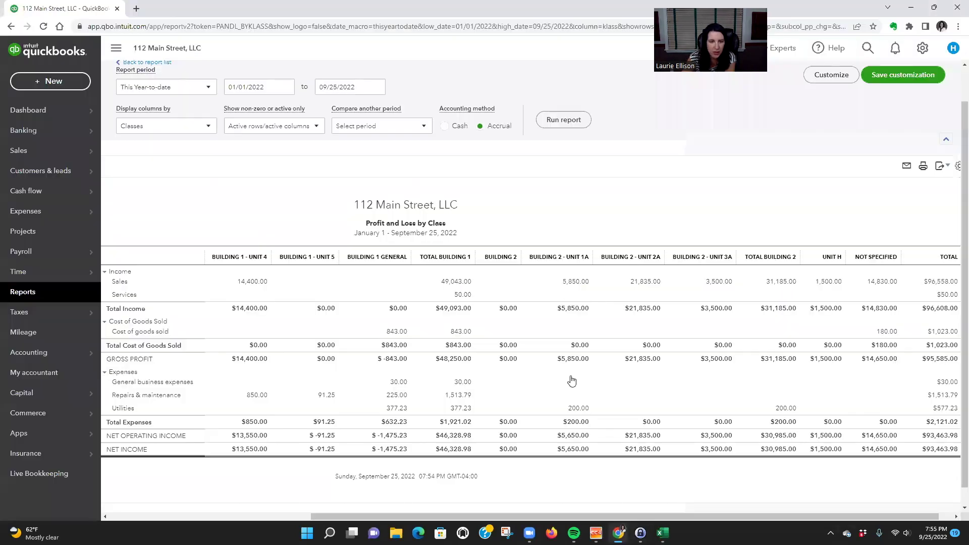
scroll(603, 279, up, 1)
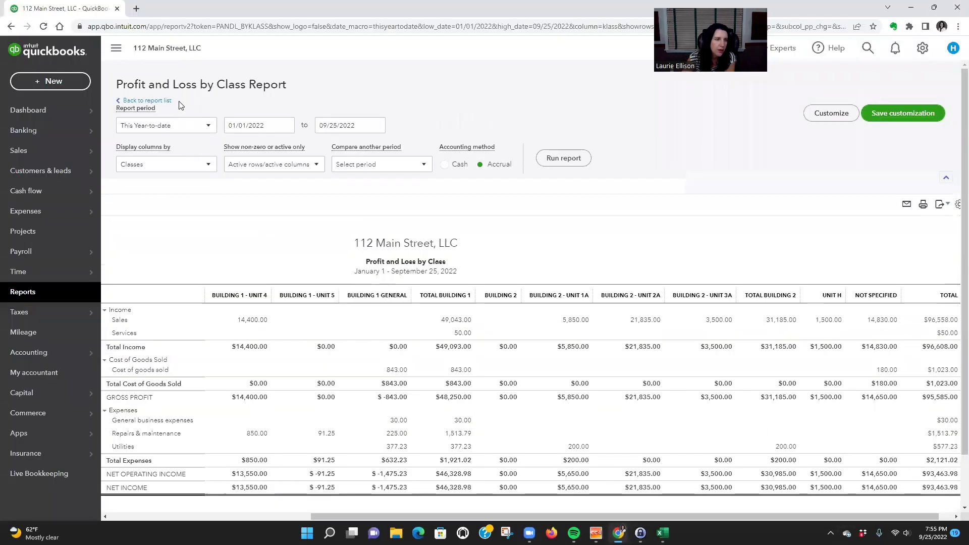
click(154, 101)
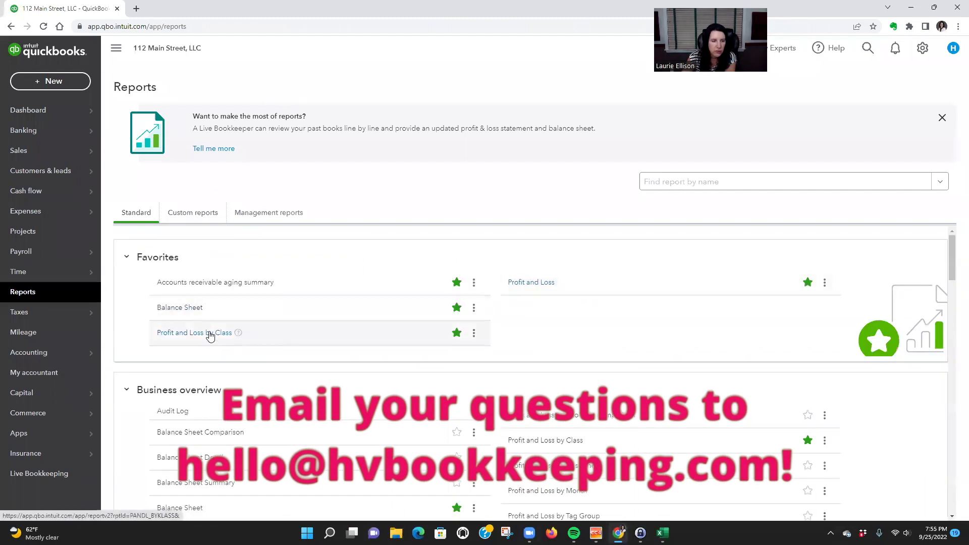
click(532, 283)
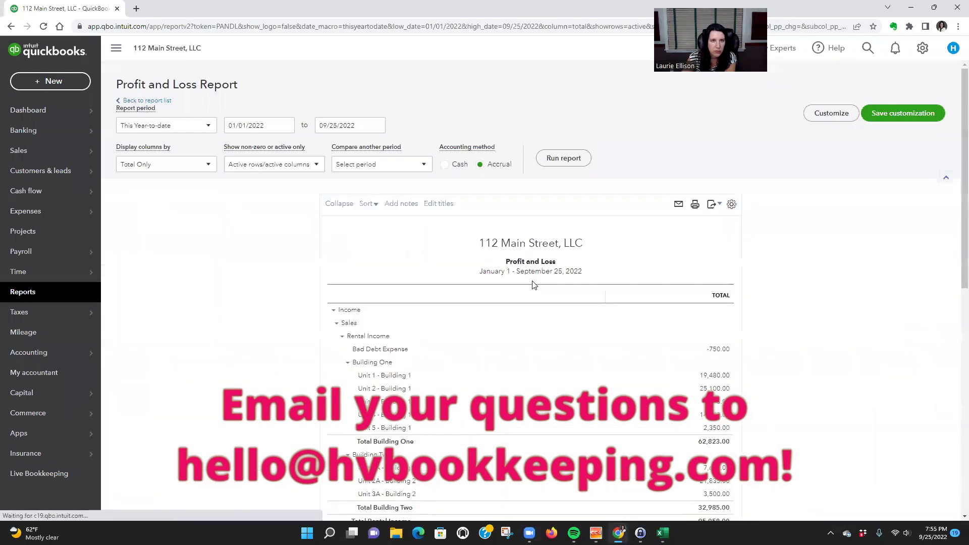
scroll(778, 378, down, 4)
scroll(807, 396, up, 4)
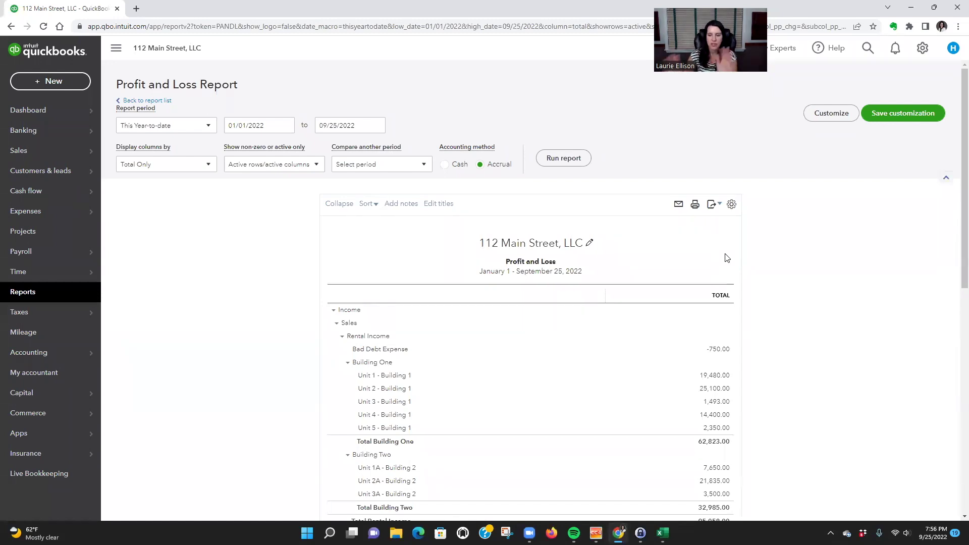
scroll(877, 369, down, 3)
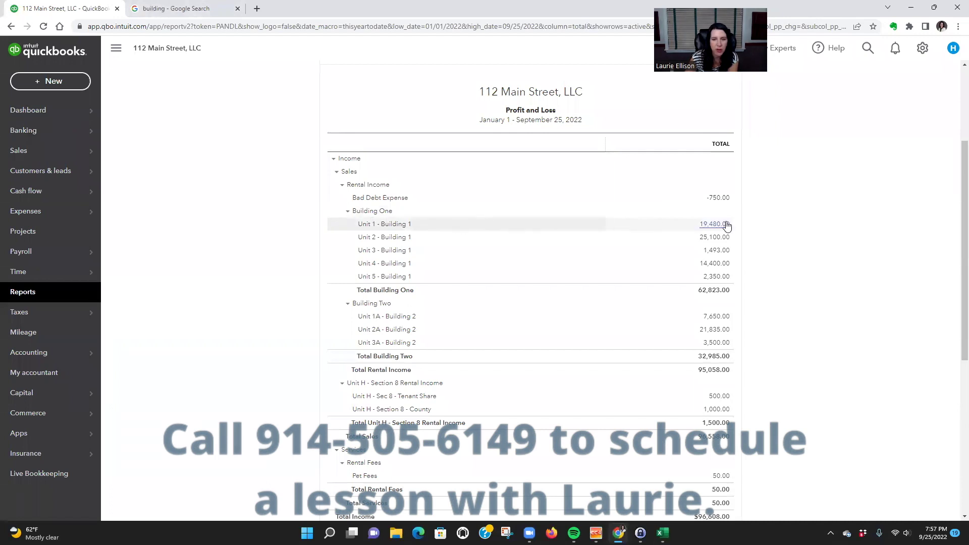
scroll(900, 319, up, 3)
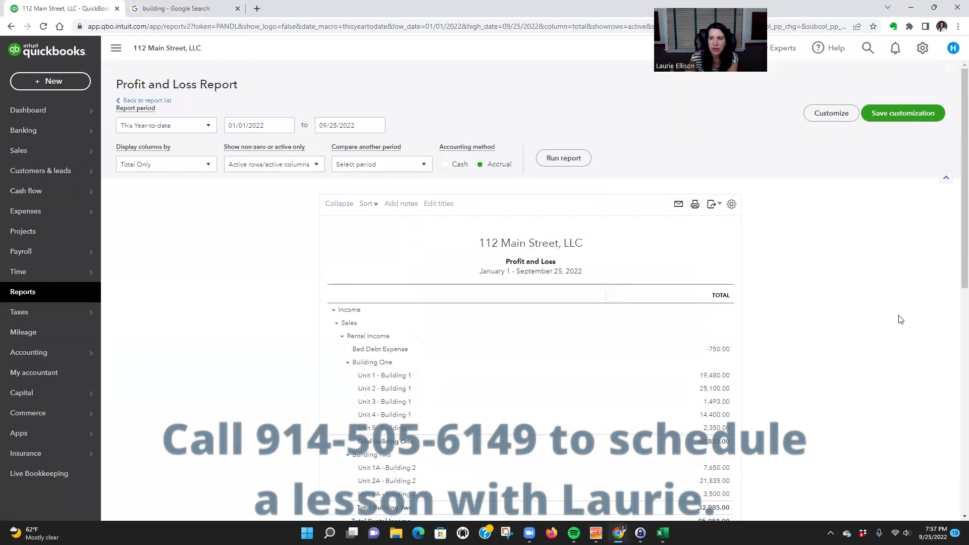
Step: Filter the Profit and Loss report to class Building 1:Building 1 - Unit 1 and rerun it
click(845, 115)
click(704, 311)
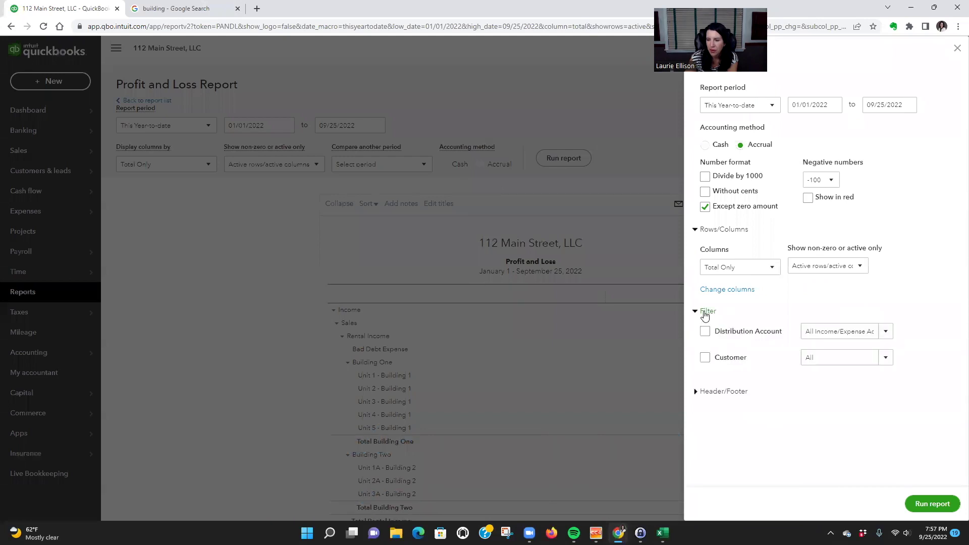
click(704, 436)
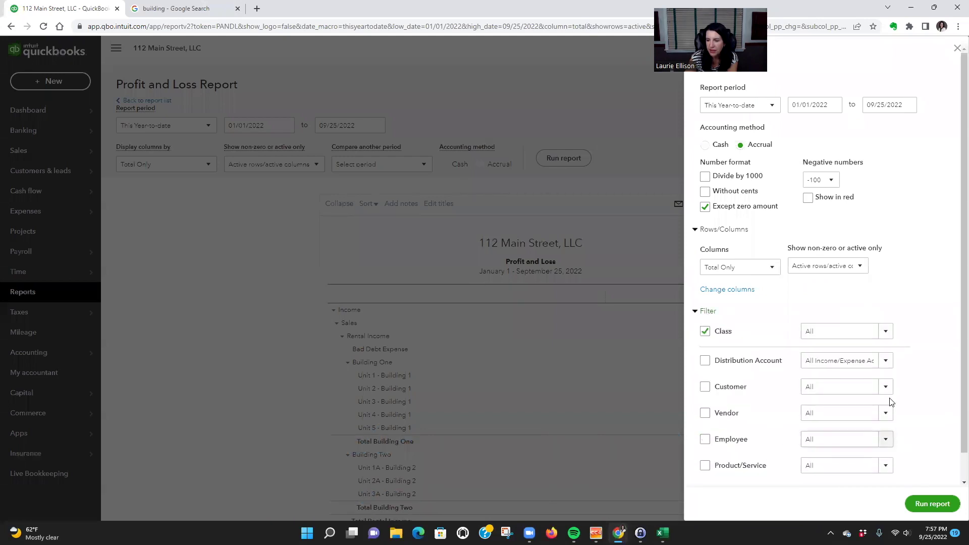
click(886, 331)
scroll(841, 411, down, 1)
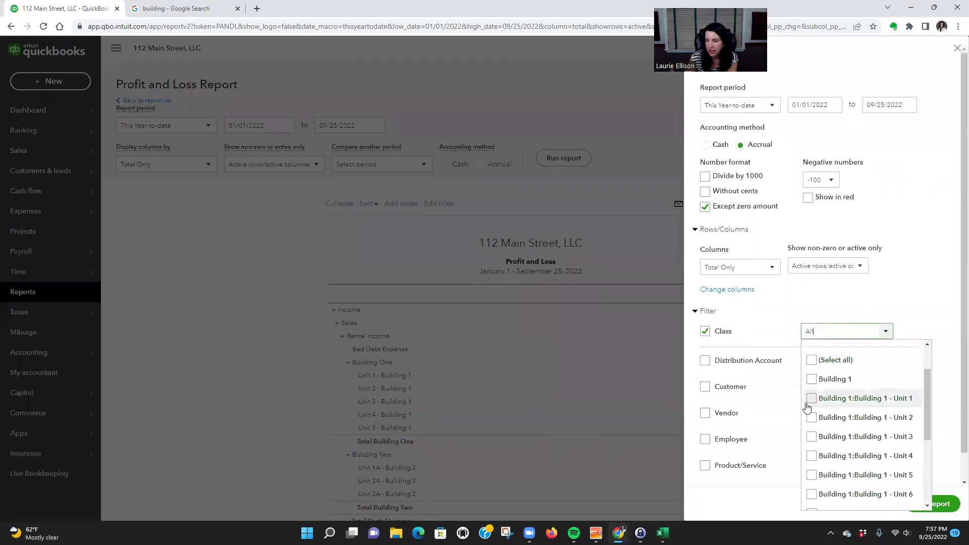
click(824, 401)
click(936, 286)
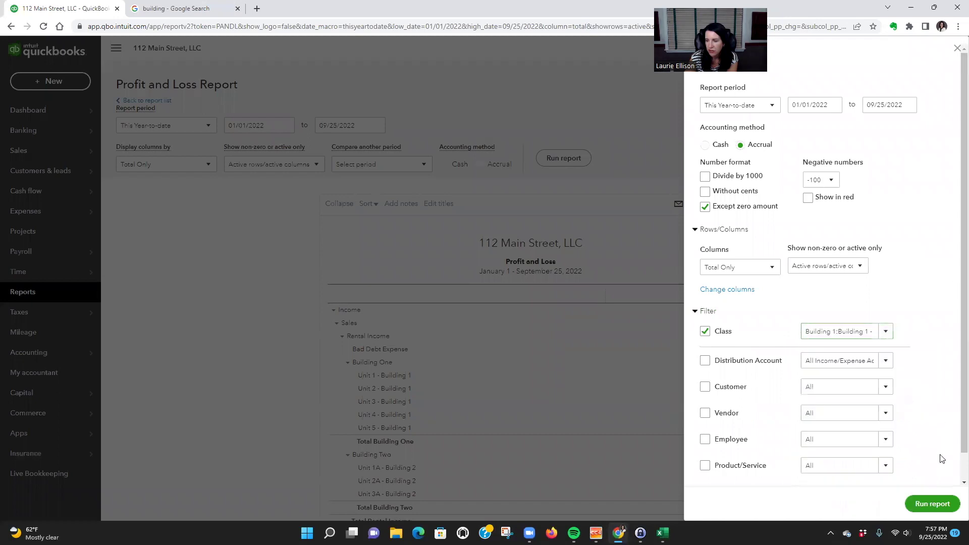
click(932, 504)
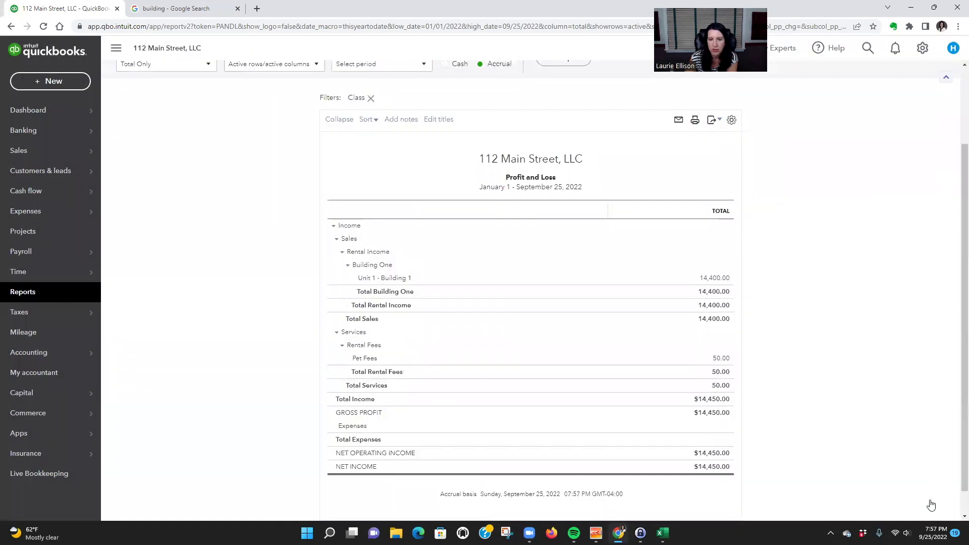
Step: Display the Unit 1 Profit and Loss report's columns by Months and rerun it
click(196, 168)
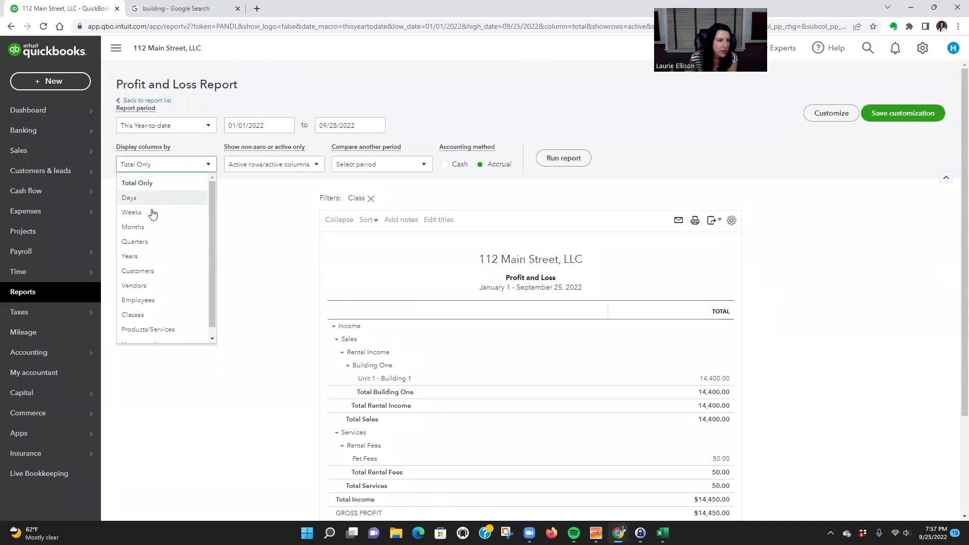
click(137, 225)
click(571, 159)
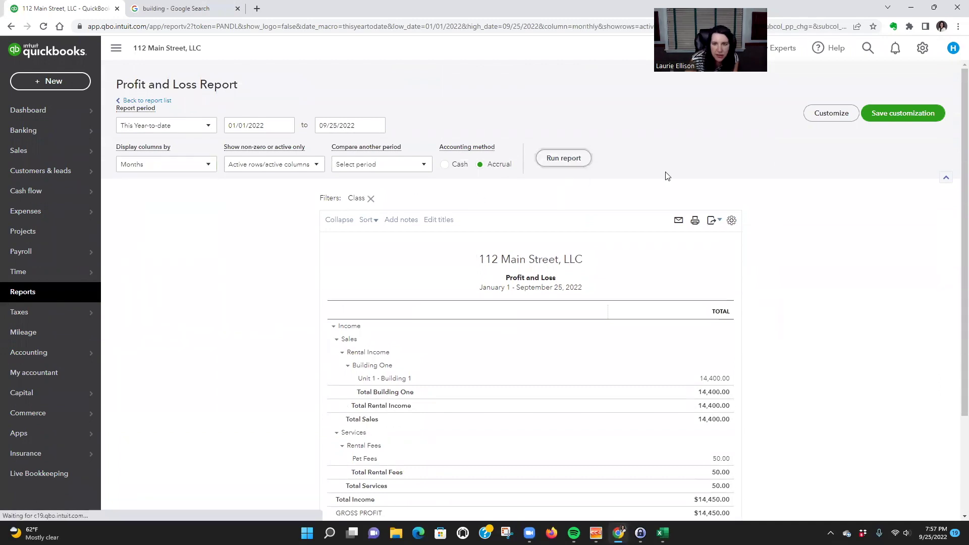
scroll(404, 303, down, 2)
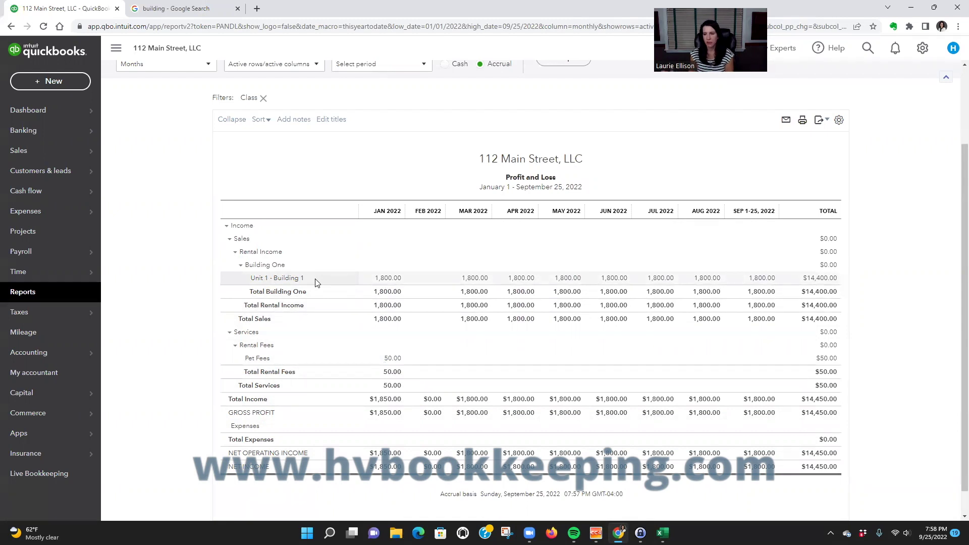
scroll(807, 328, up, 2)
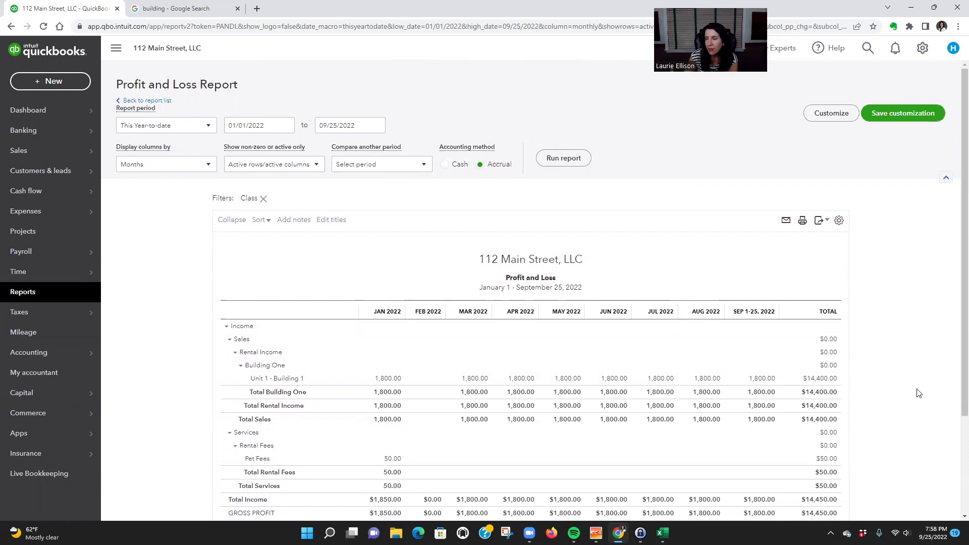
Step: Go to Account and settings from the gear menu
click(922, 49)
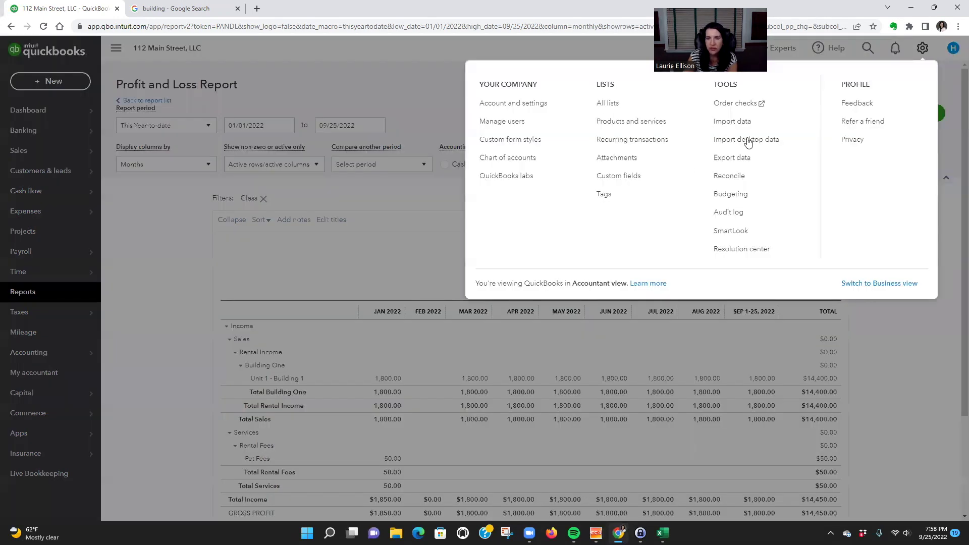
click(513, 105)
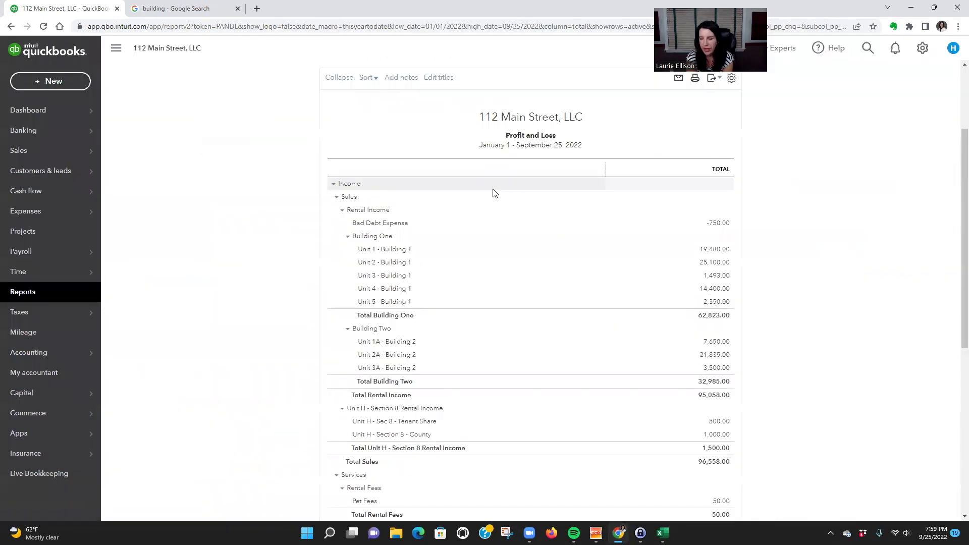